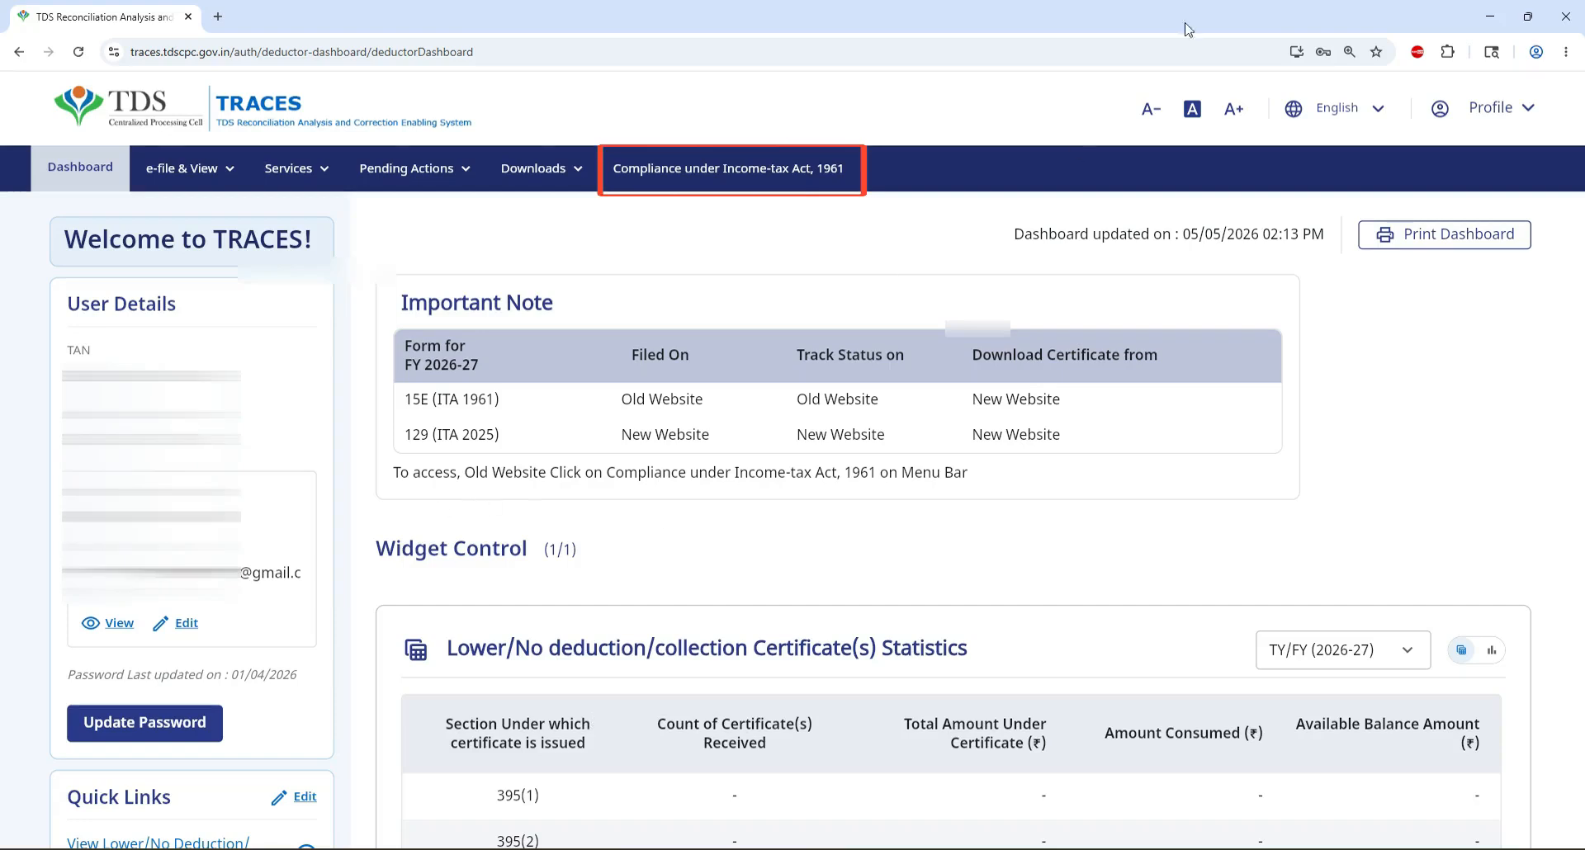
- Open the Compliance under Income-tax Act, 1961 portal and accept the redirect away from the current dashboard
left_click(766, 172)
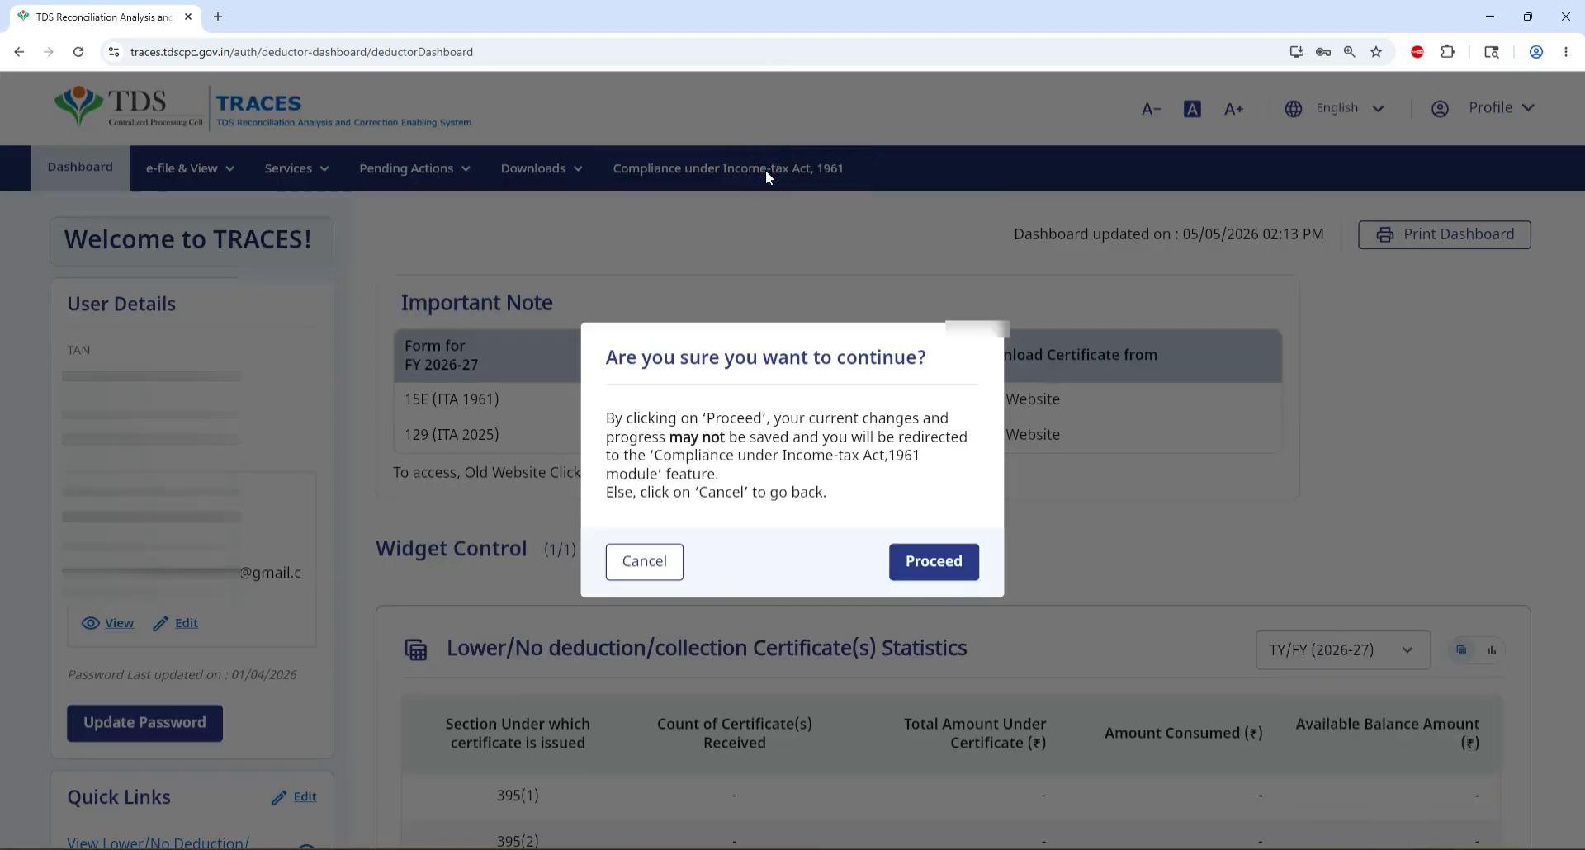
left_click(910, 565)
left_click(859, 156)
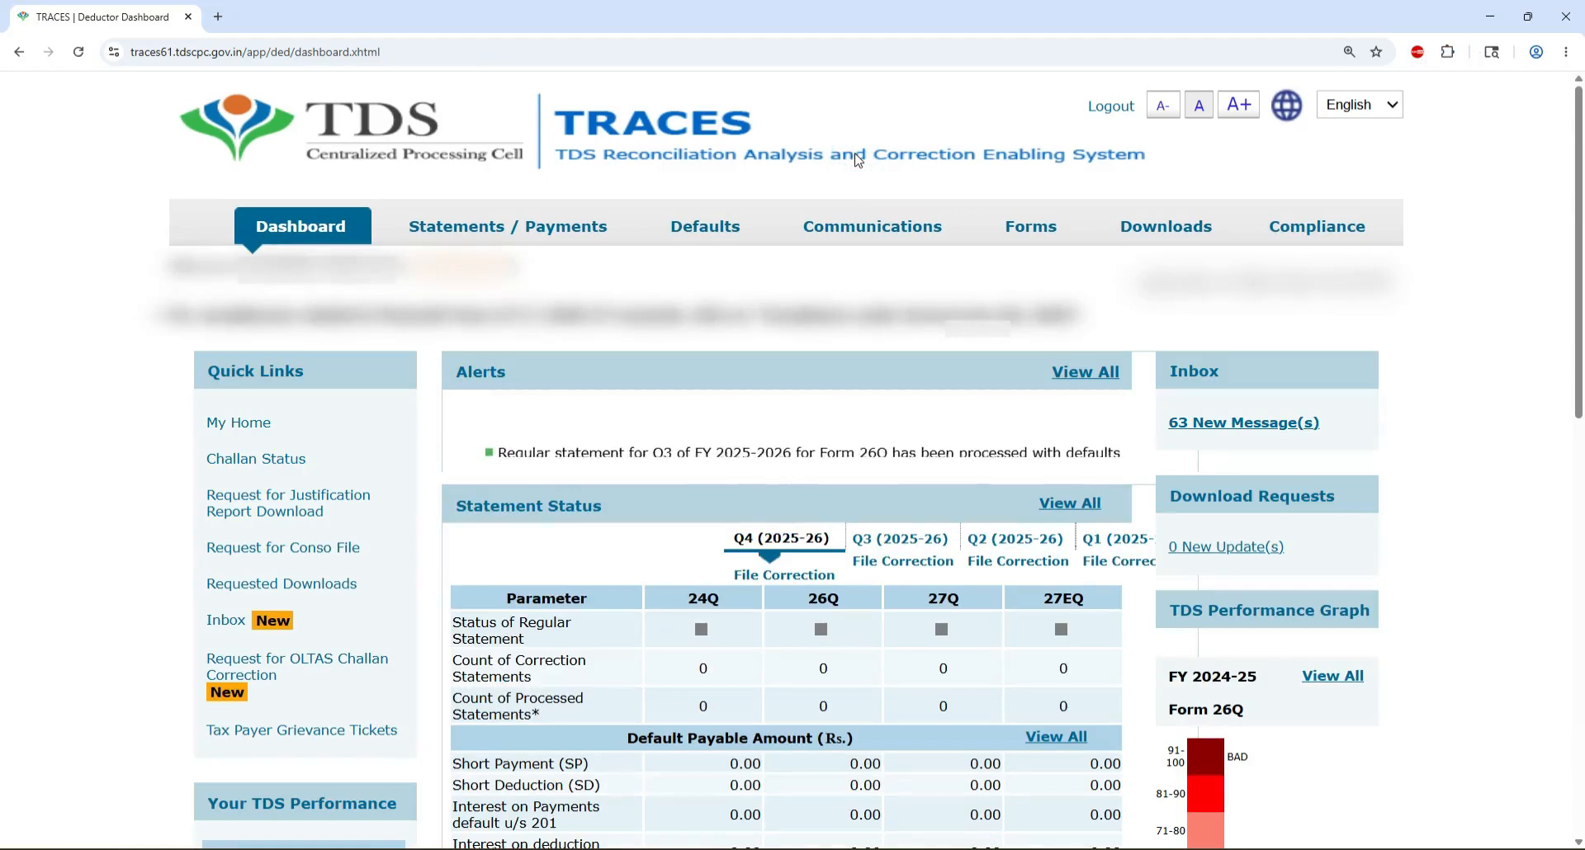
- Submit a request for correction for financial year 2023-24, quarter Q4, form type 26Q, with correction category Online
mouse_move(696, 233)
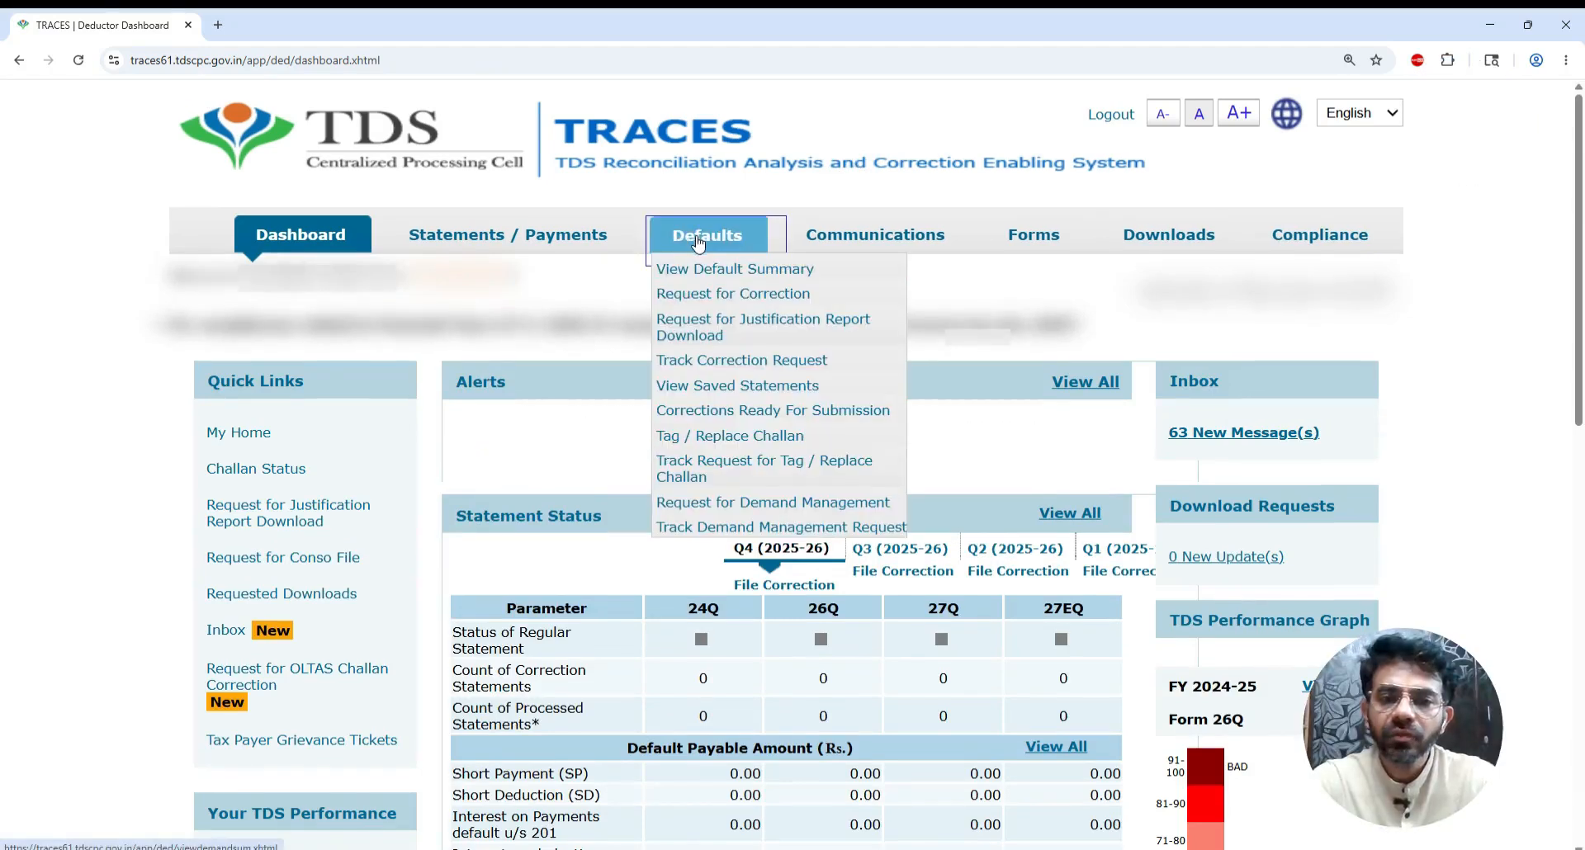
left_click(733, 295)
scroll(421, 485, "down", 4)
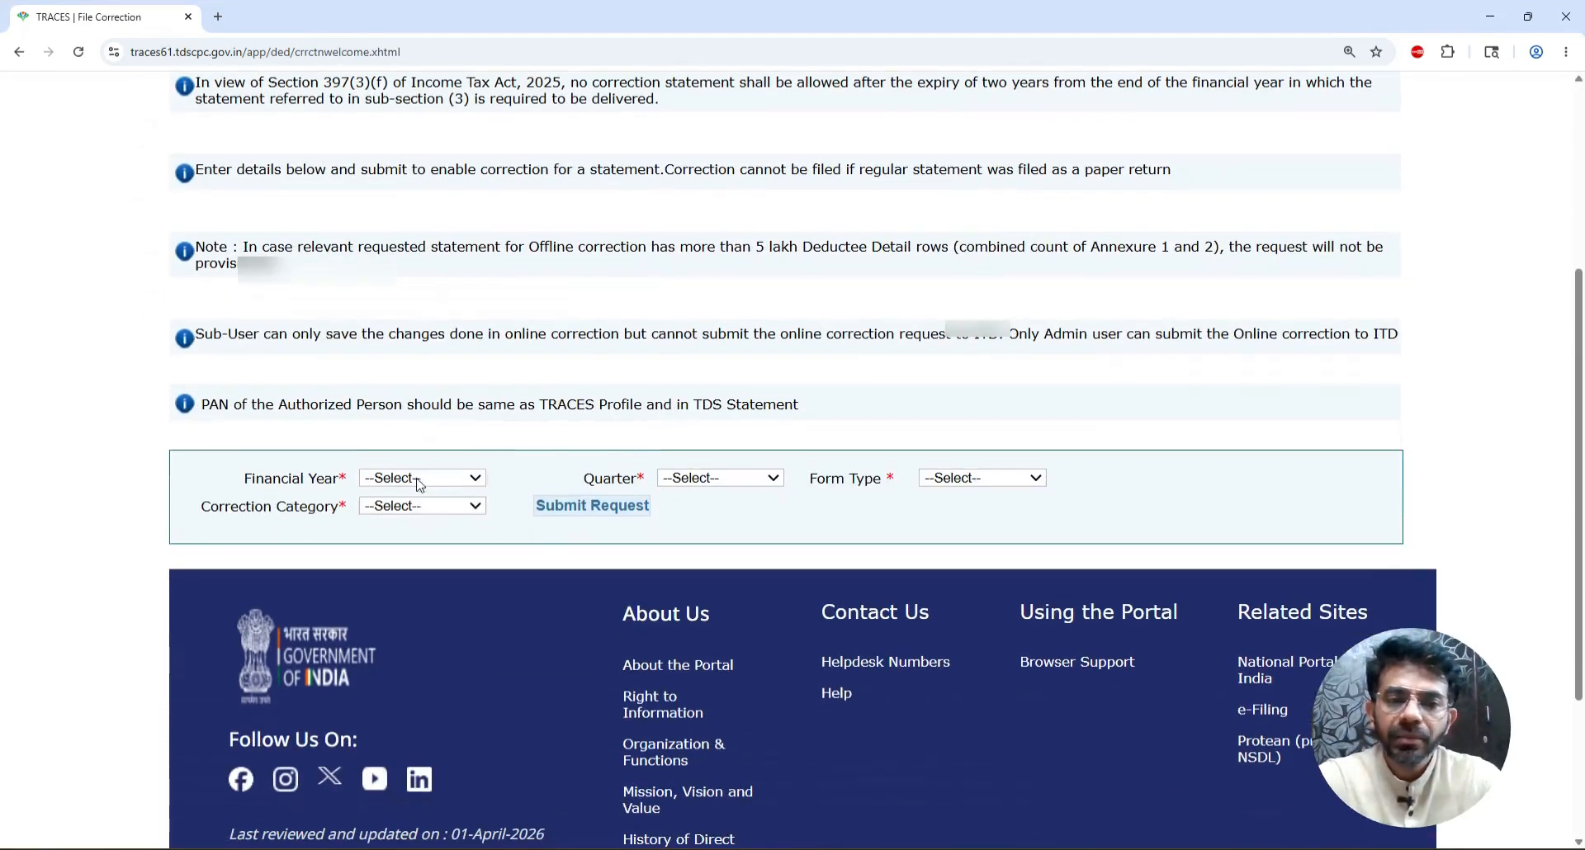
left_click(421, 479)
left_click(397, 584)
left_click(702, 479)
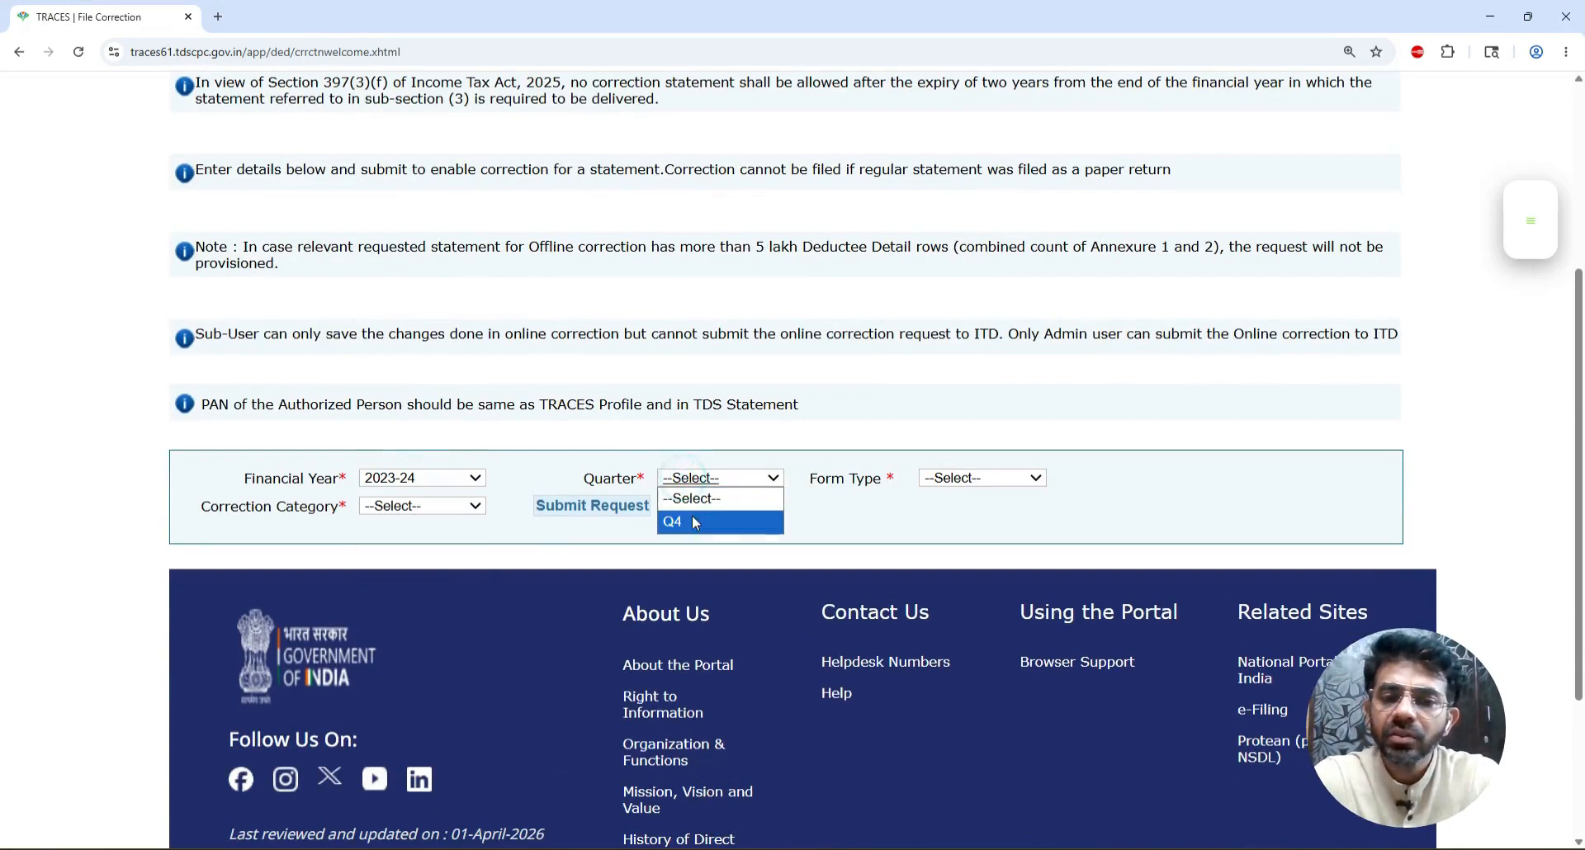
left_click(742, 528)
left_click(995, 477)
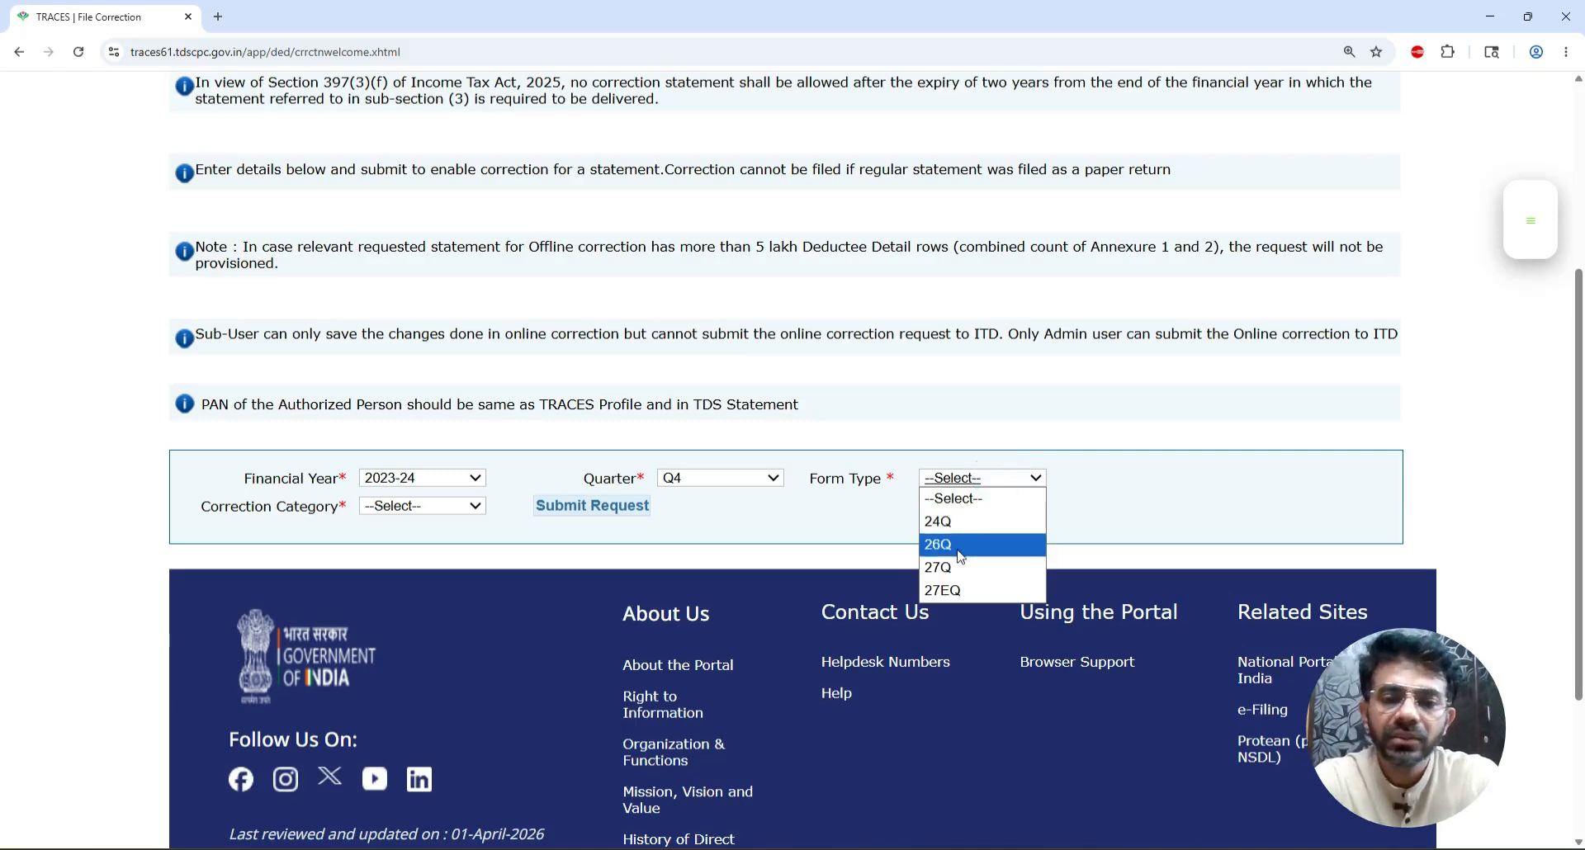
left_click(961, 545)
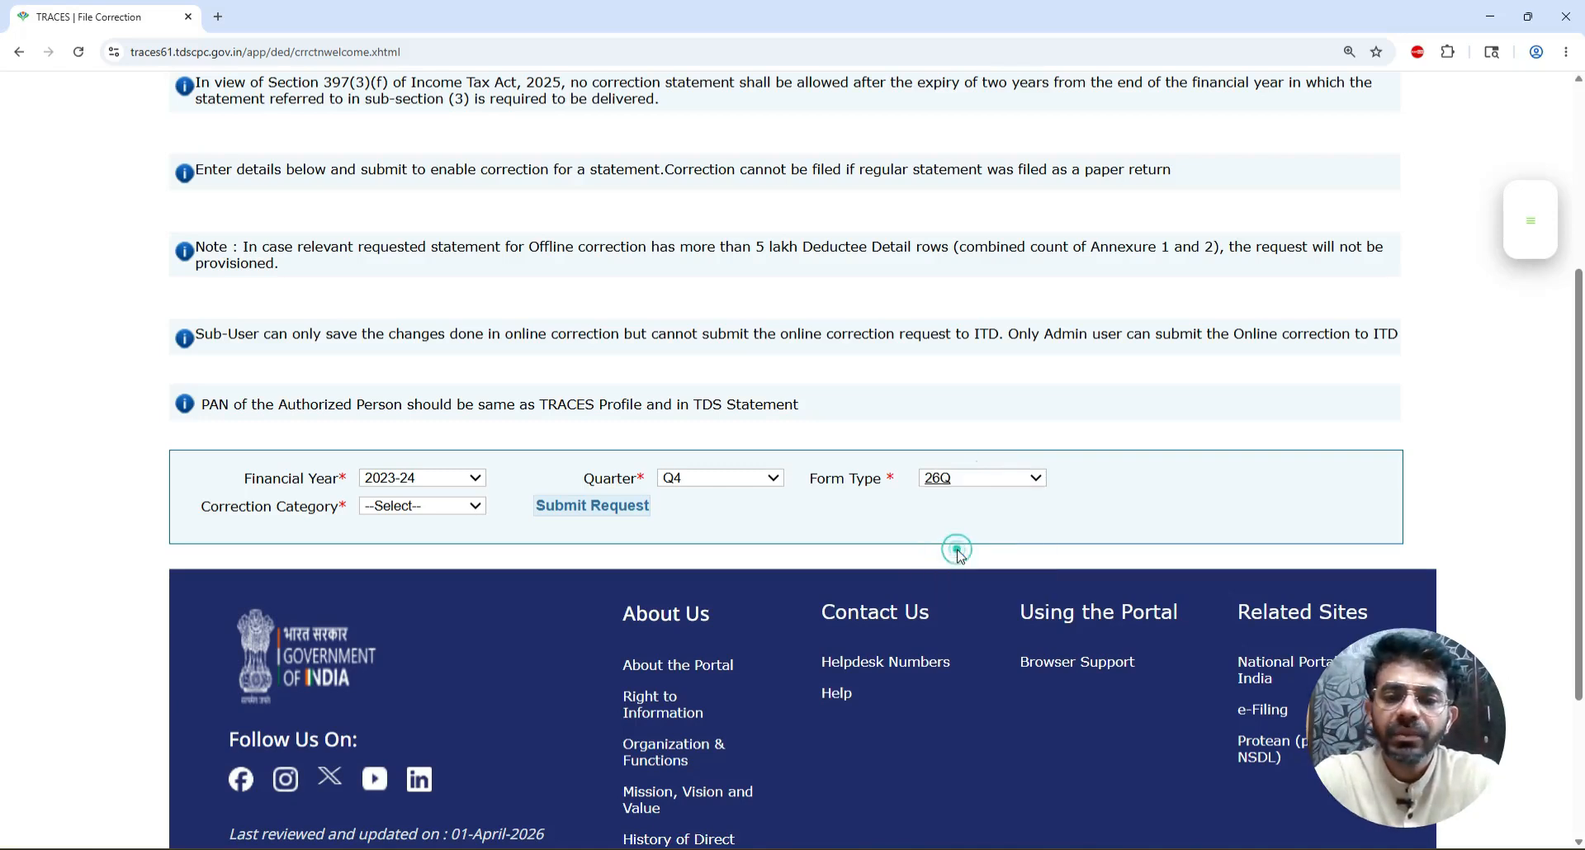
left_click(383, 503)
left_click(388, 549)
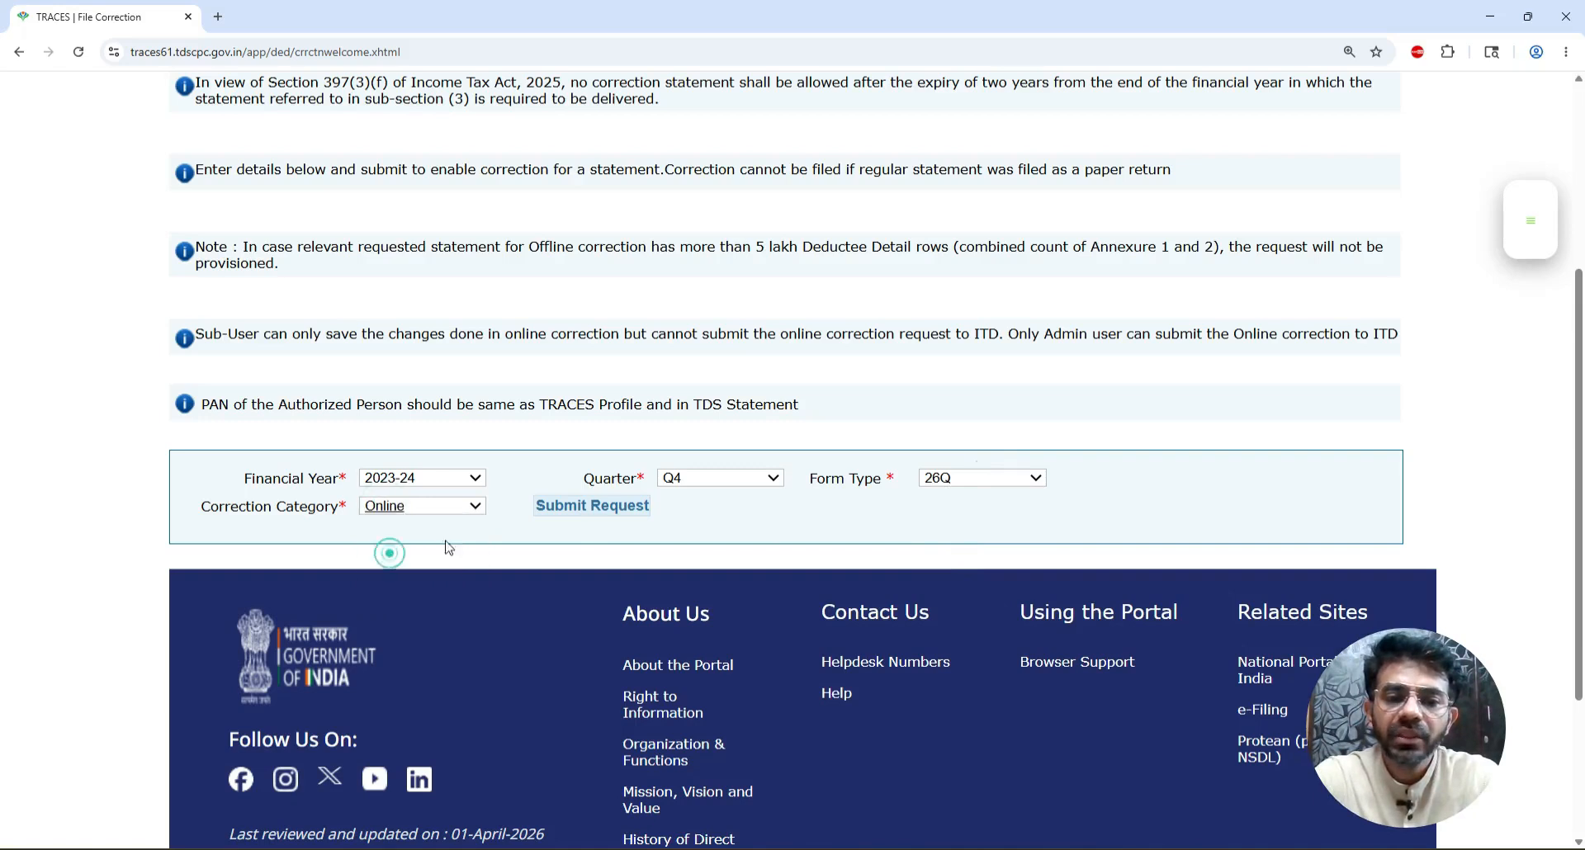
left_click(620, 521)
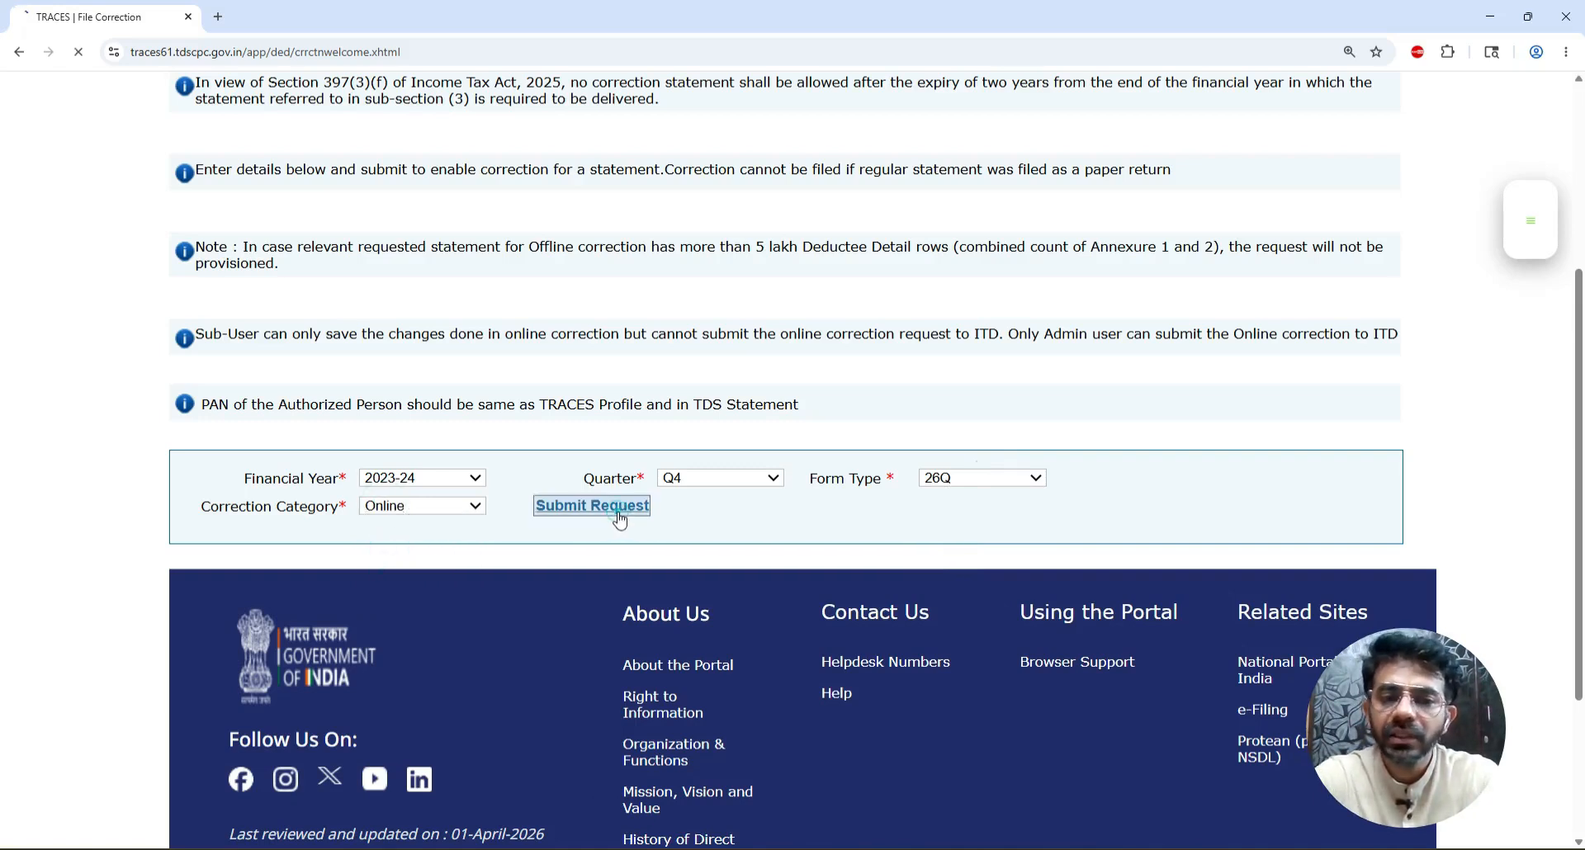
- Track correction requests by date, listing those from 05-May-2026 to 05-May-2026
mouse_move(710, 233)
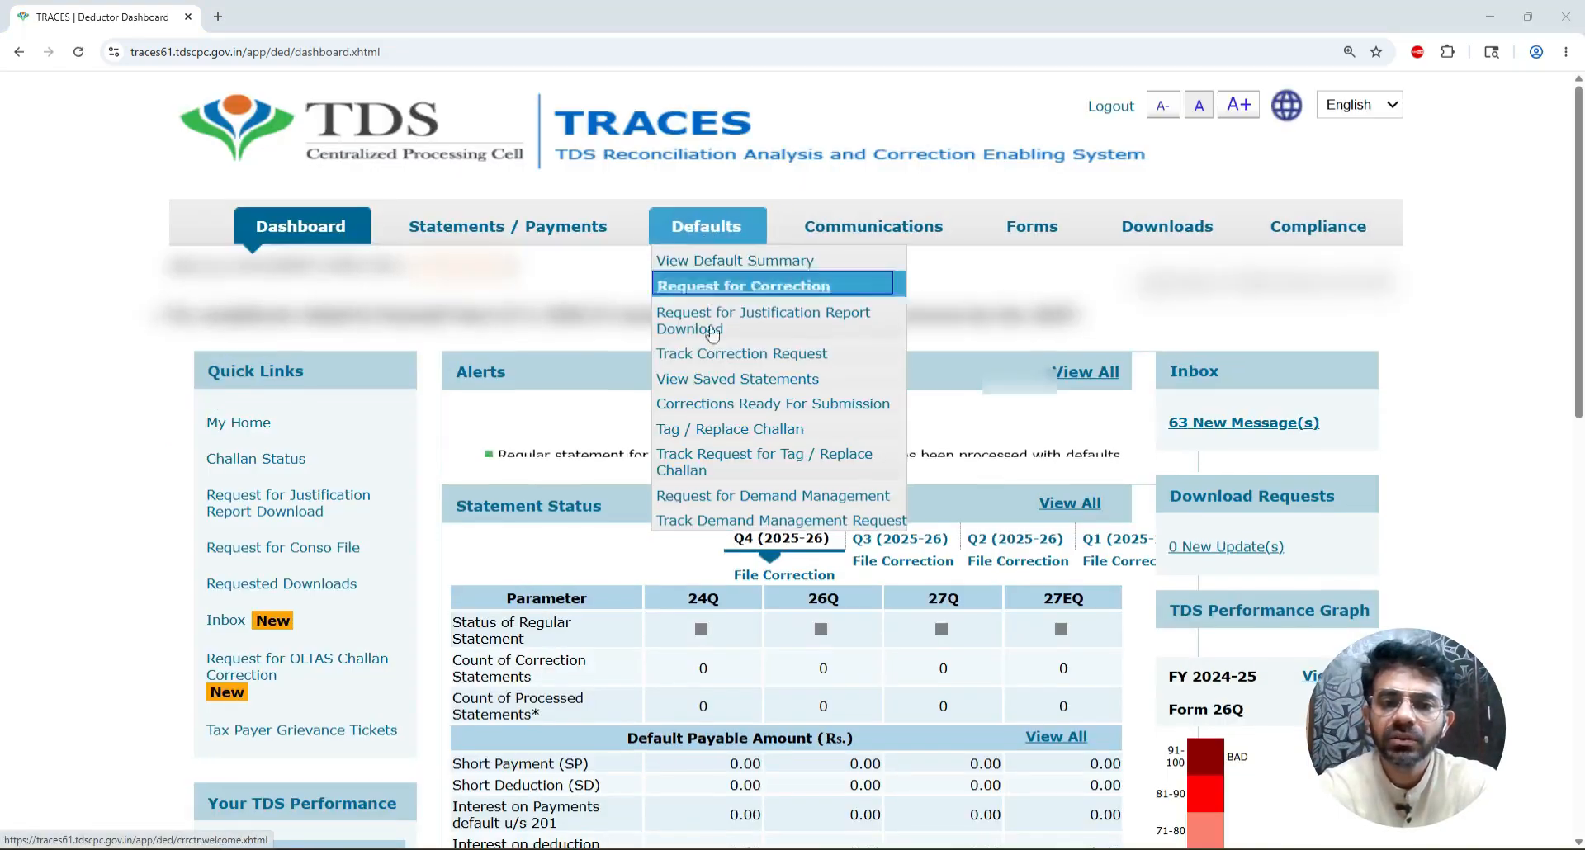
left_click(799, 362)
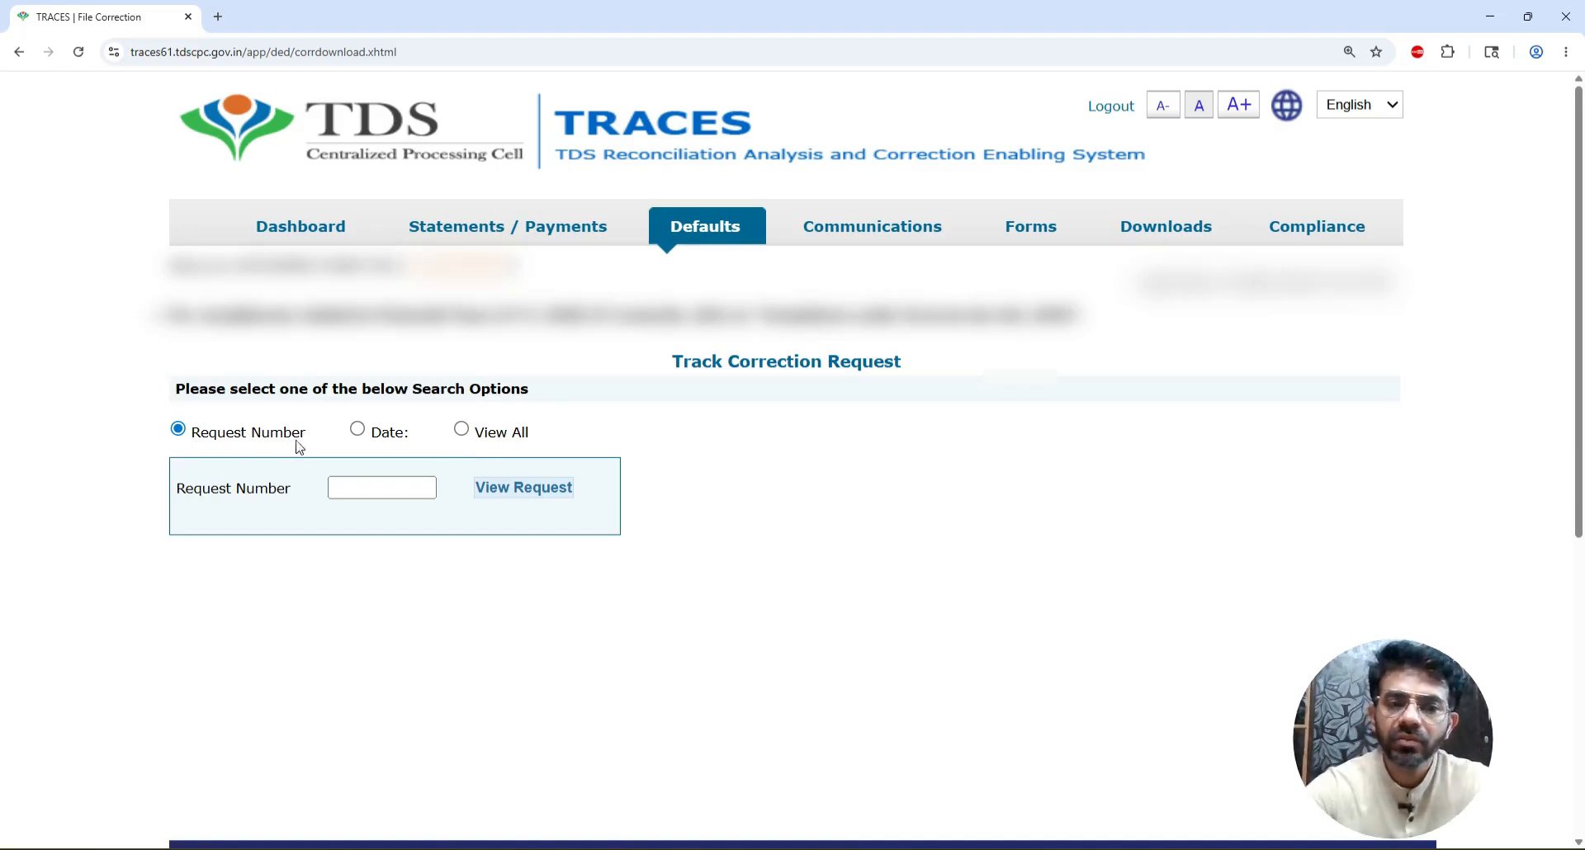
left_click(357, 431)
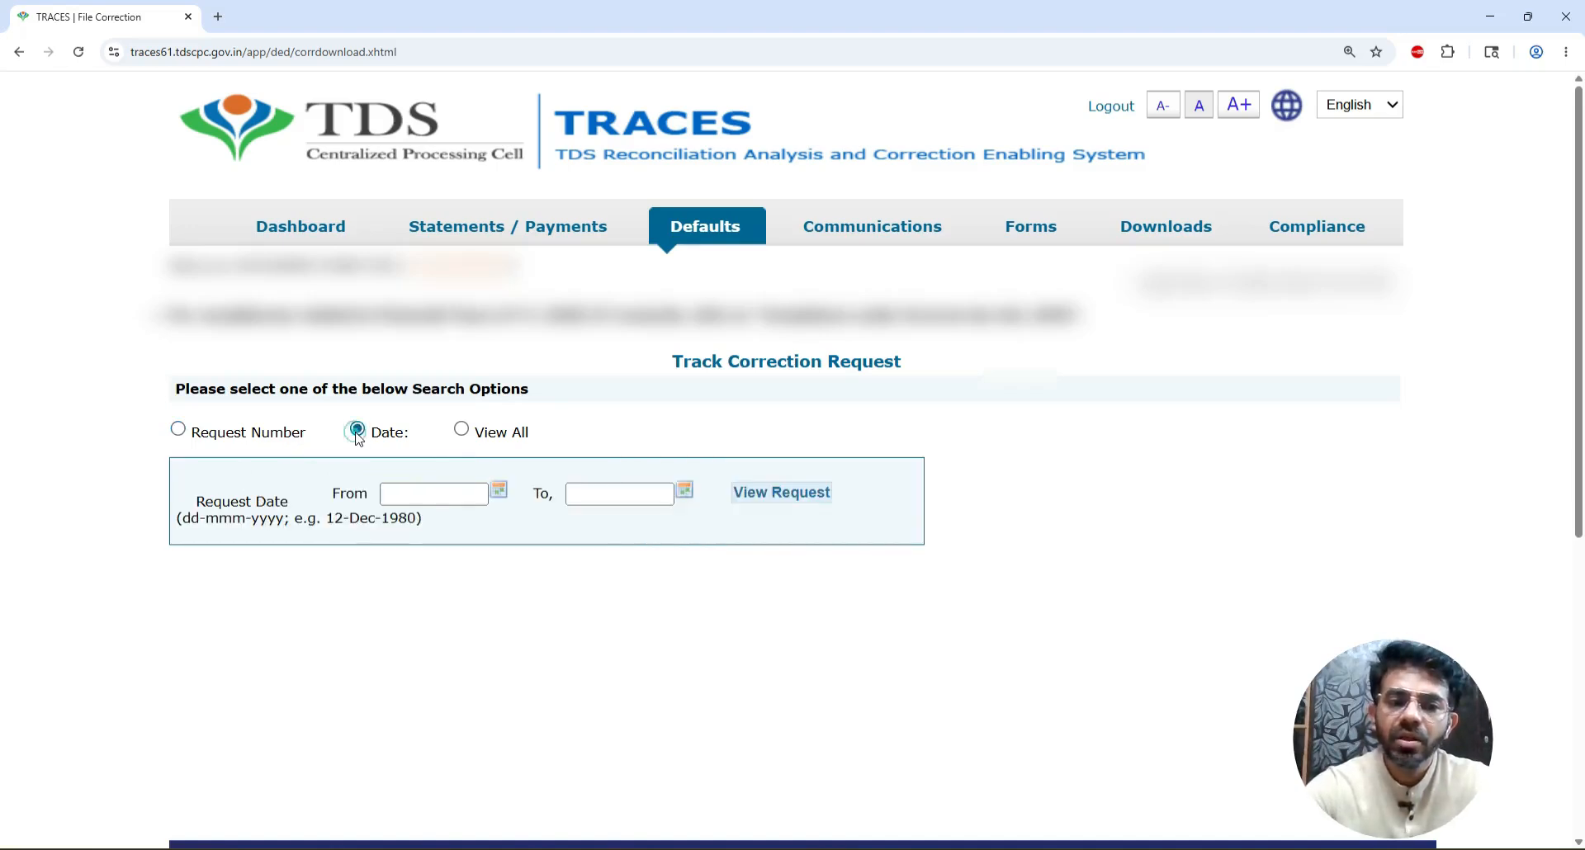
left_click(498, 495)
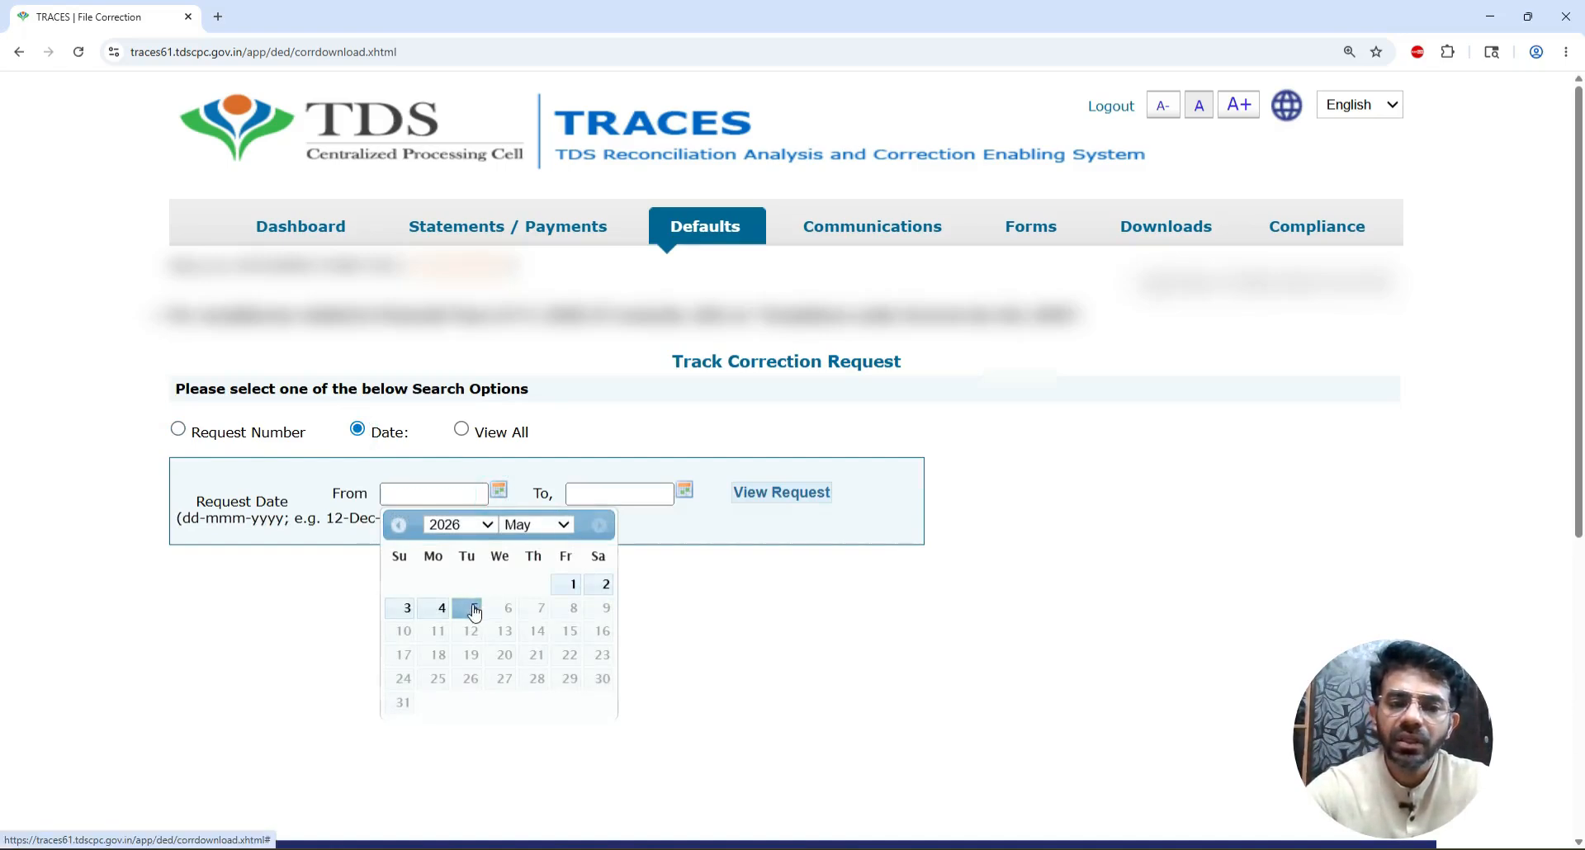
left_click(473, 608)
left_click(687, 493)
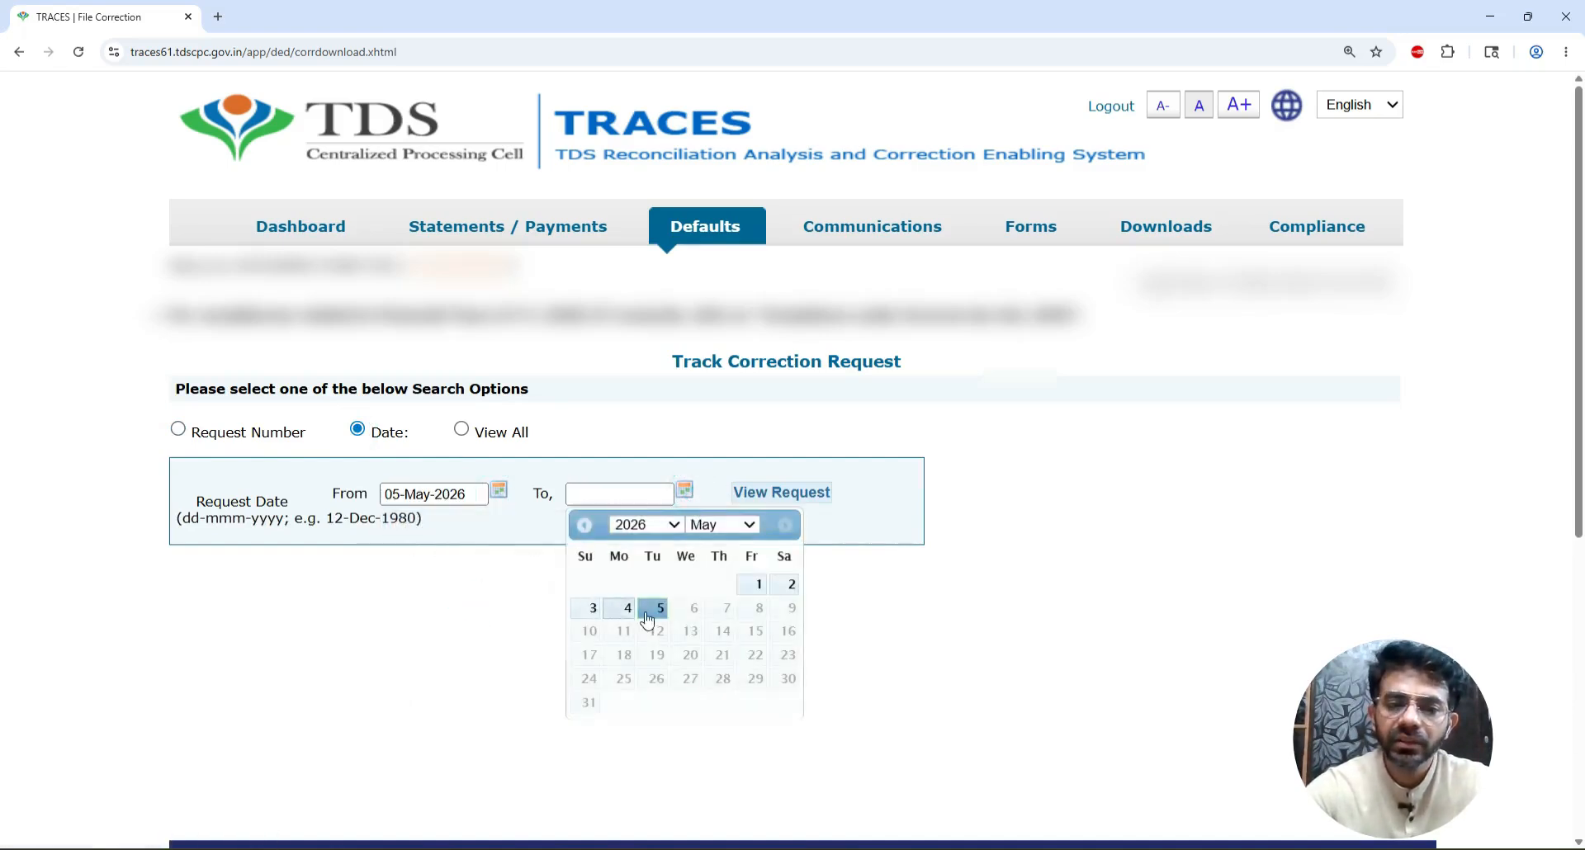
left_click(651, 607)
left_click(766, 495)
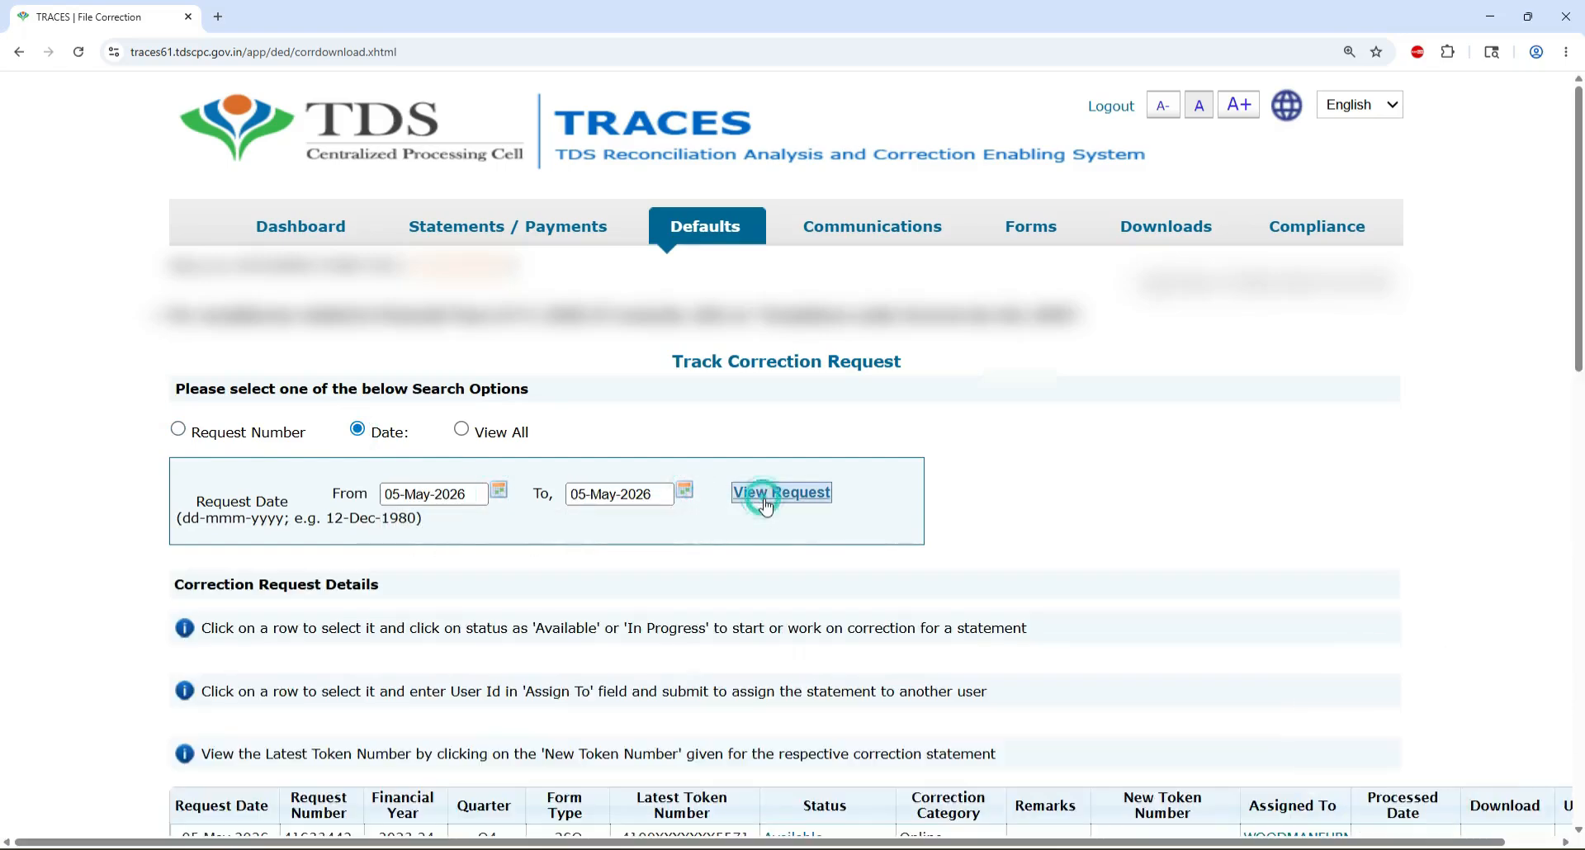
- Open the available 2023-24 Q4 Form 26Q correction request and review its KYC validation options
scroll(1049, 677, "down", 5)
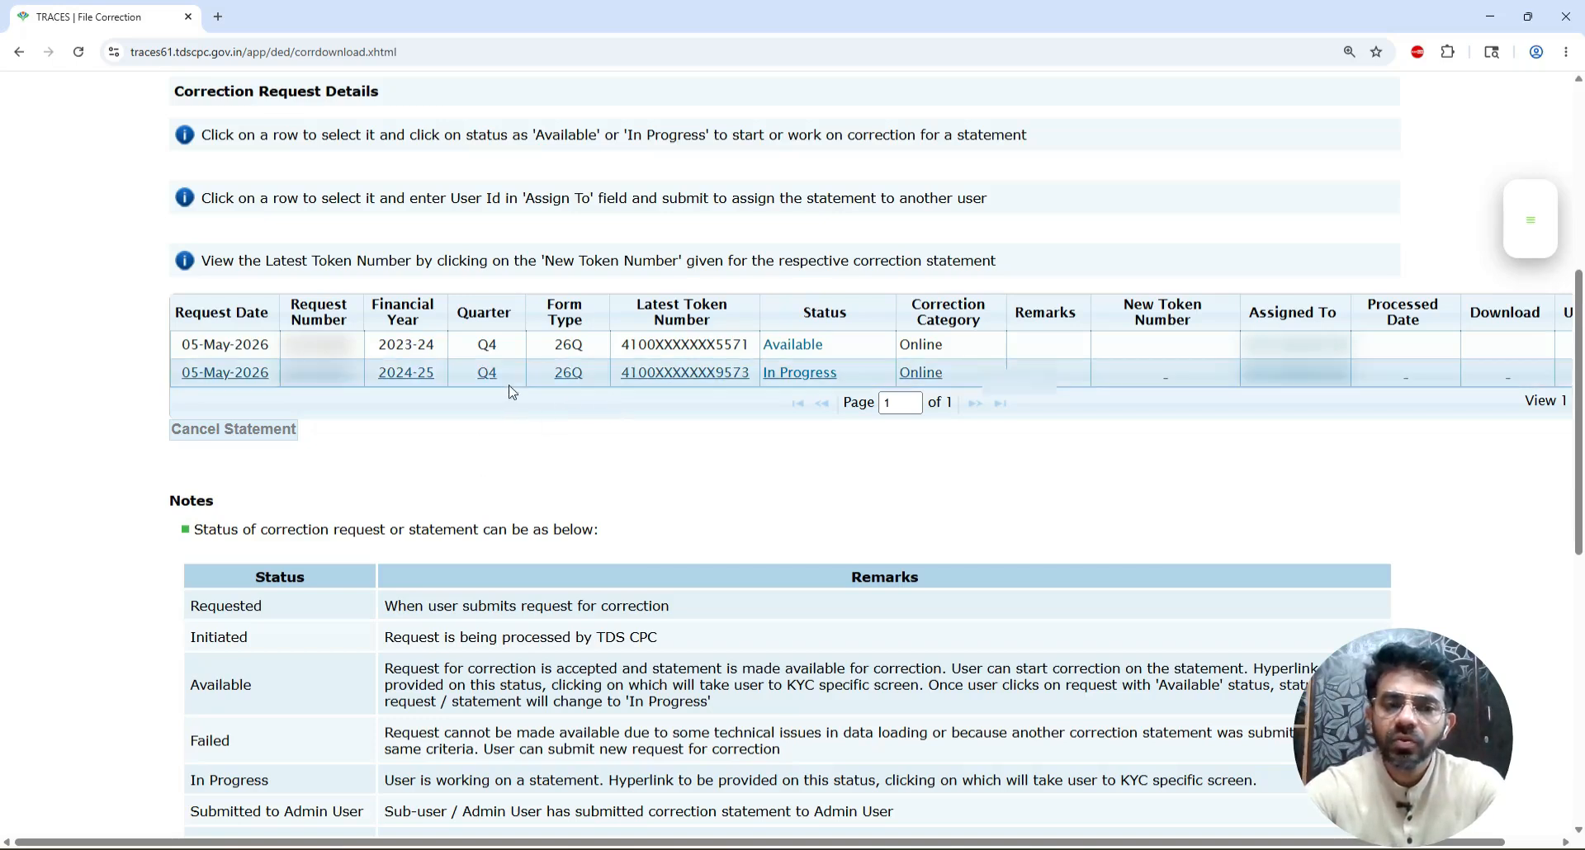
left_click(804, 359)
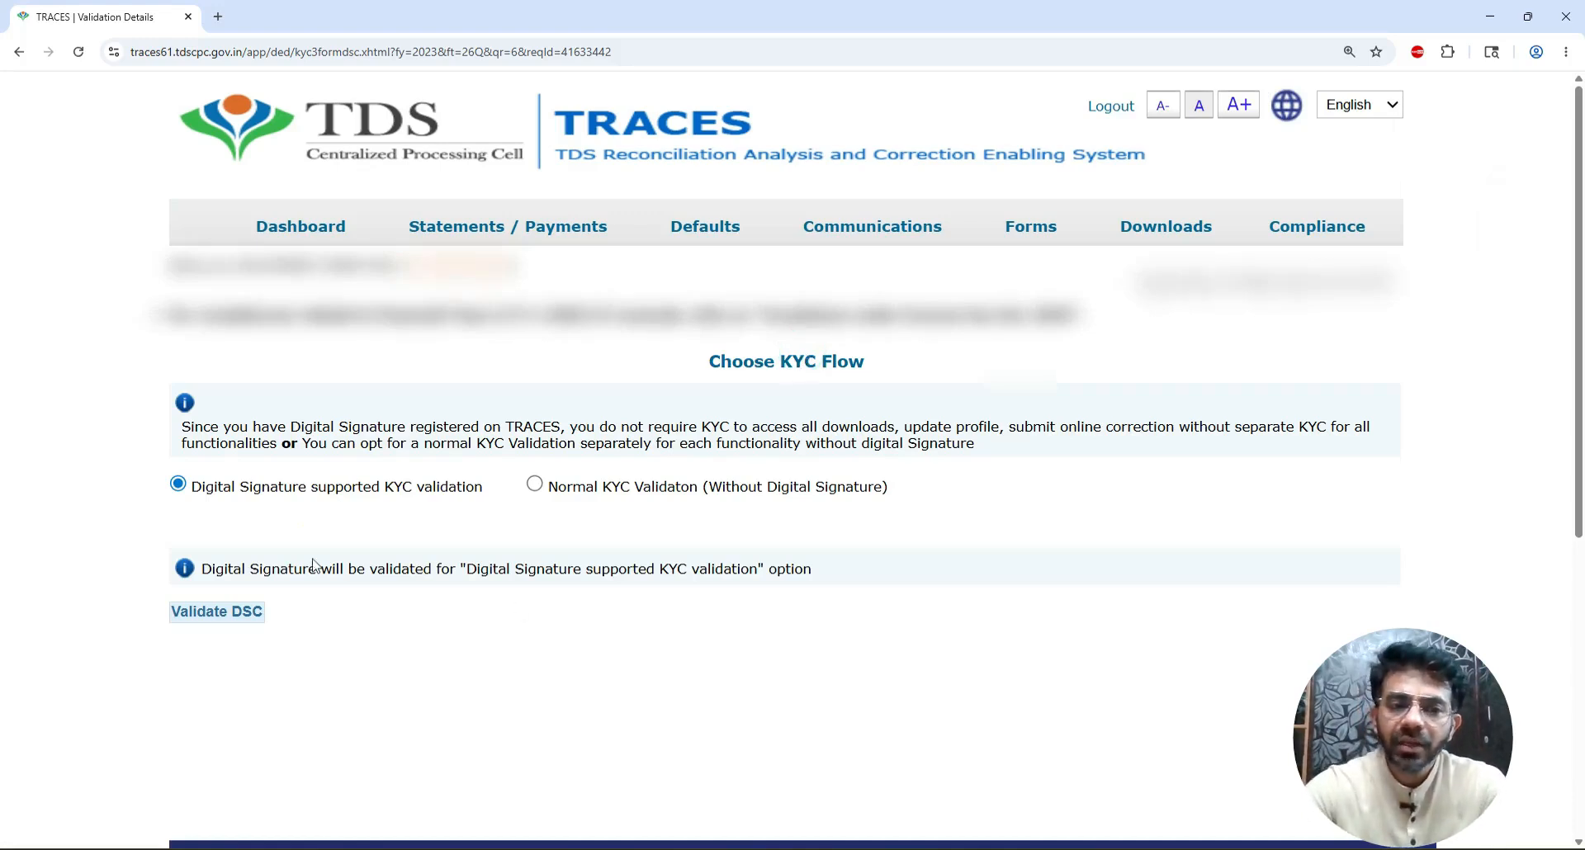
left_click_drag(248, 492, 694, 495)
left_click(593, 522)
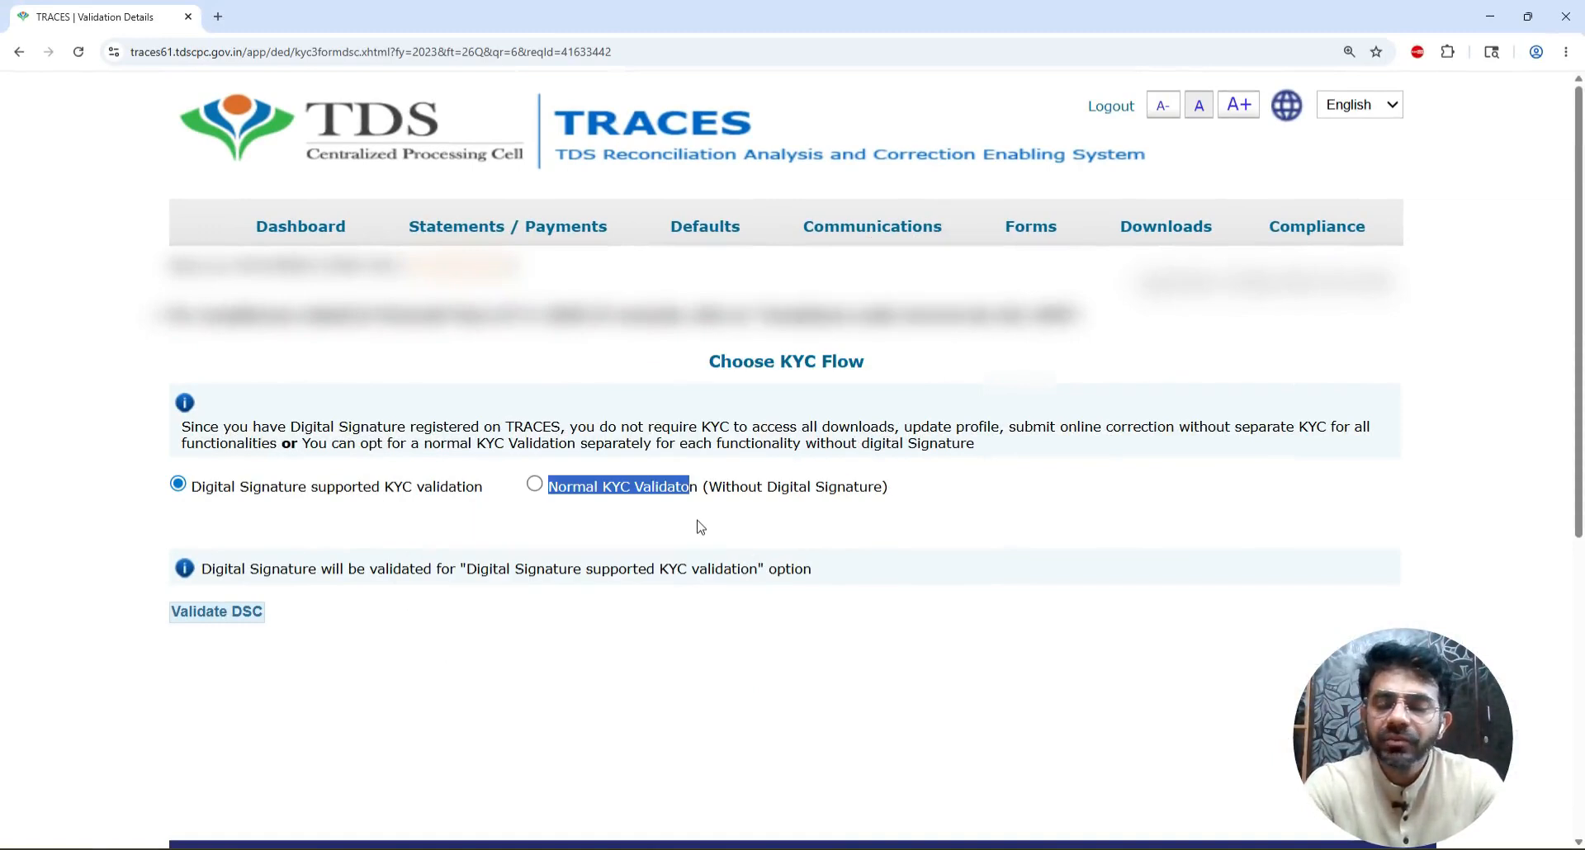
- Validate the KYC with the digital signature, signing with the listed certificate and entering the token password
left_click(217, 615)
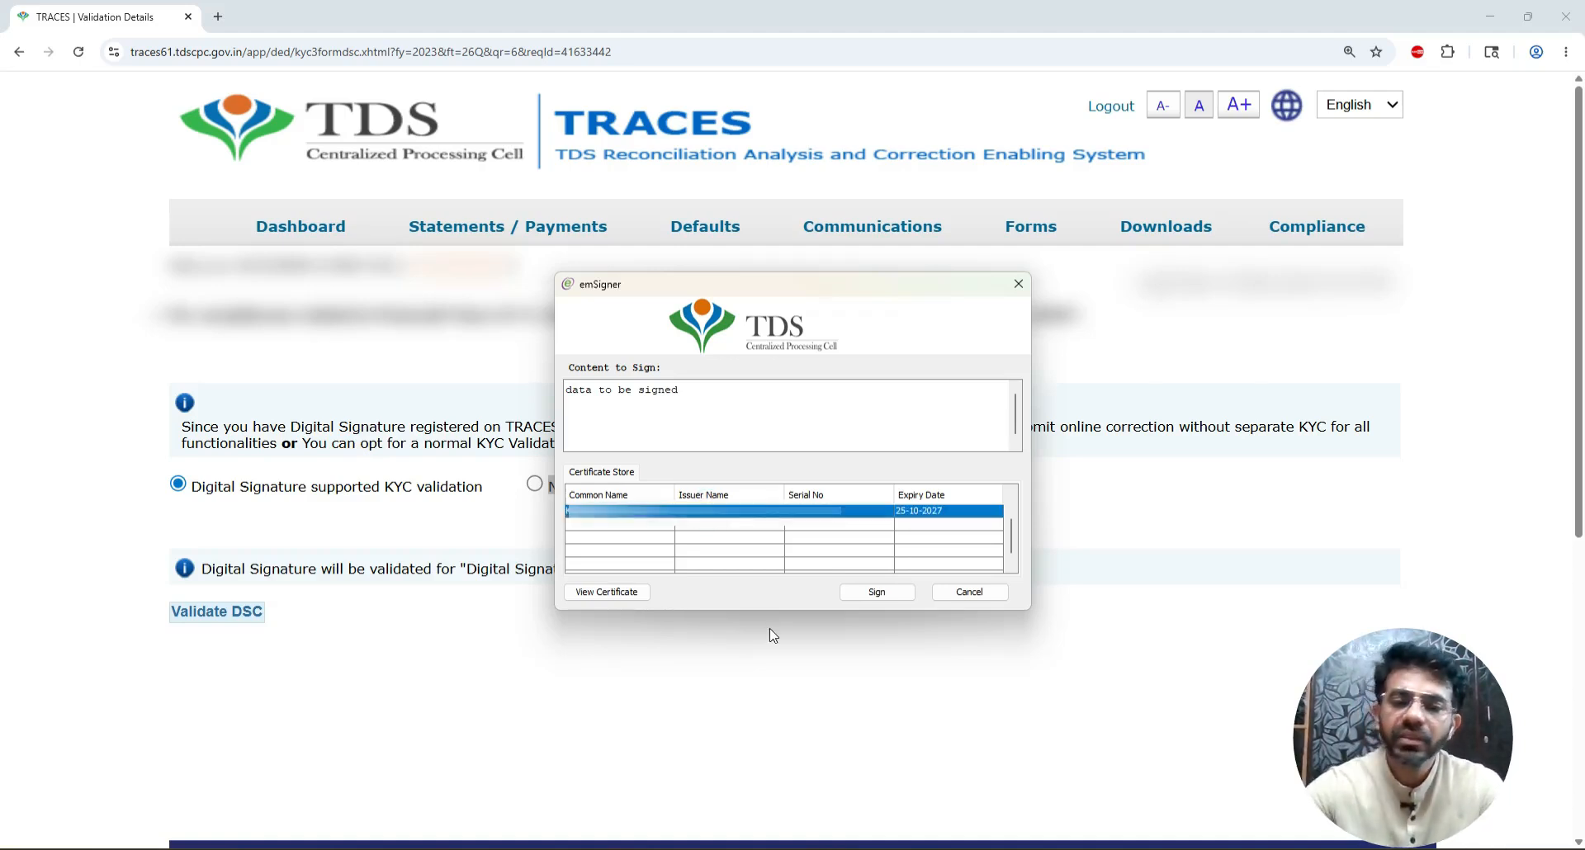
left_click(848, 596)
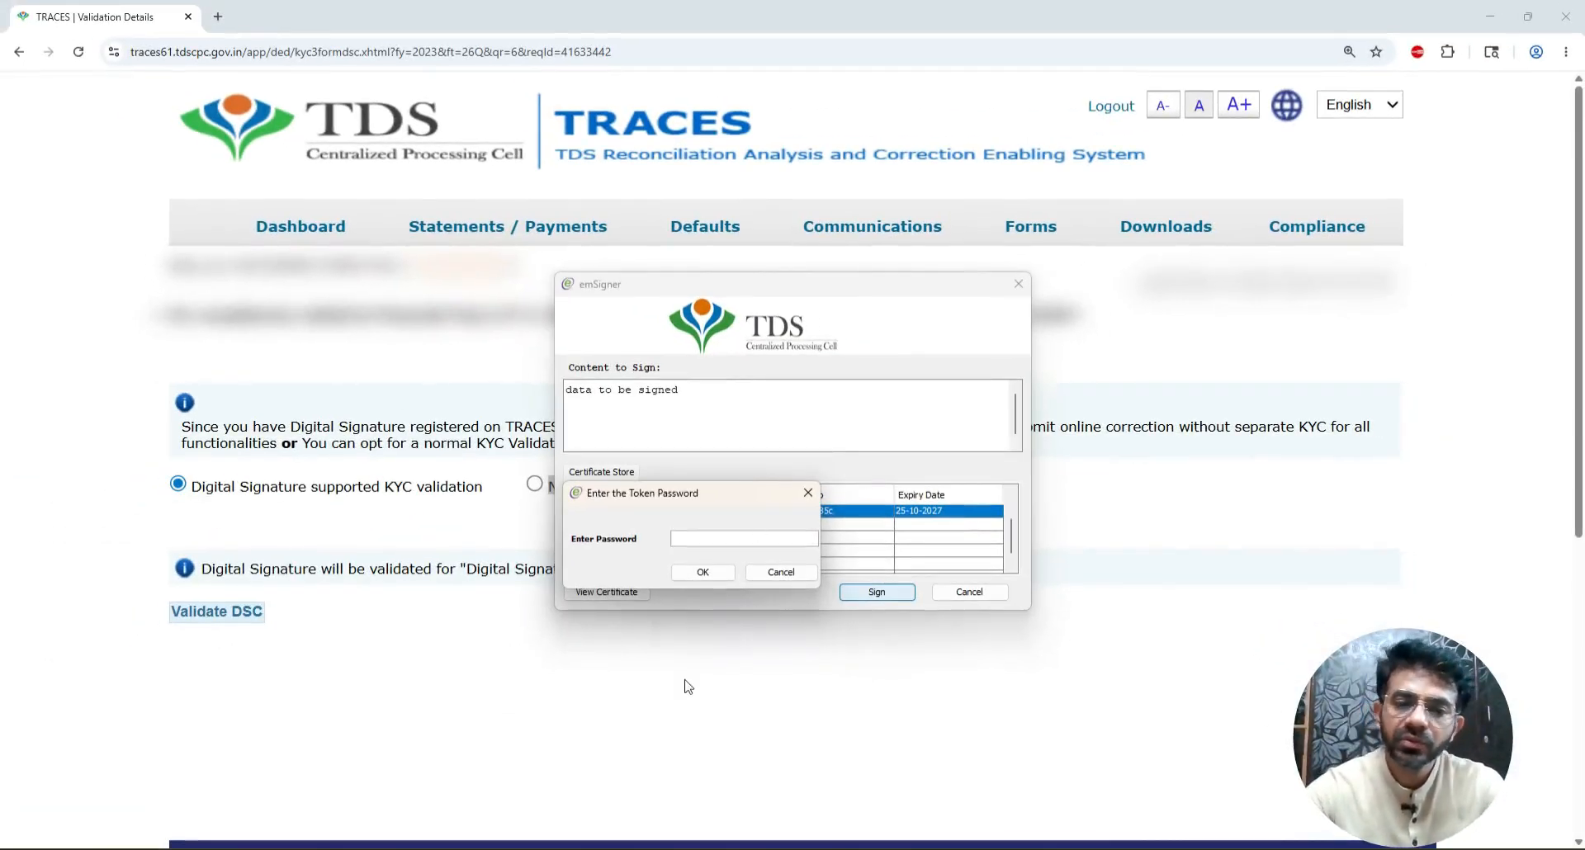
left_click(716, 537)
type("••••••••")
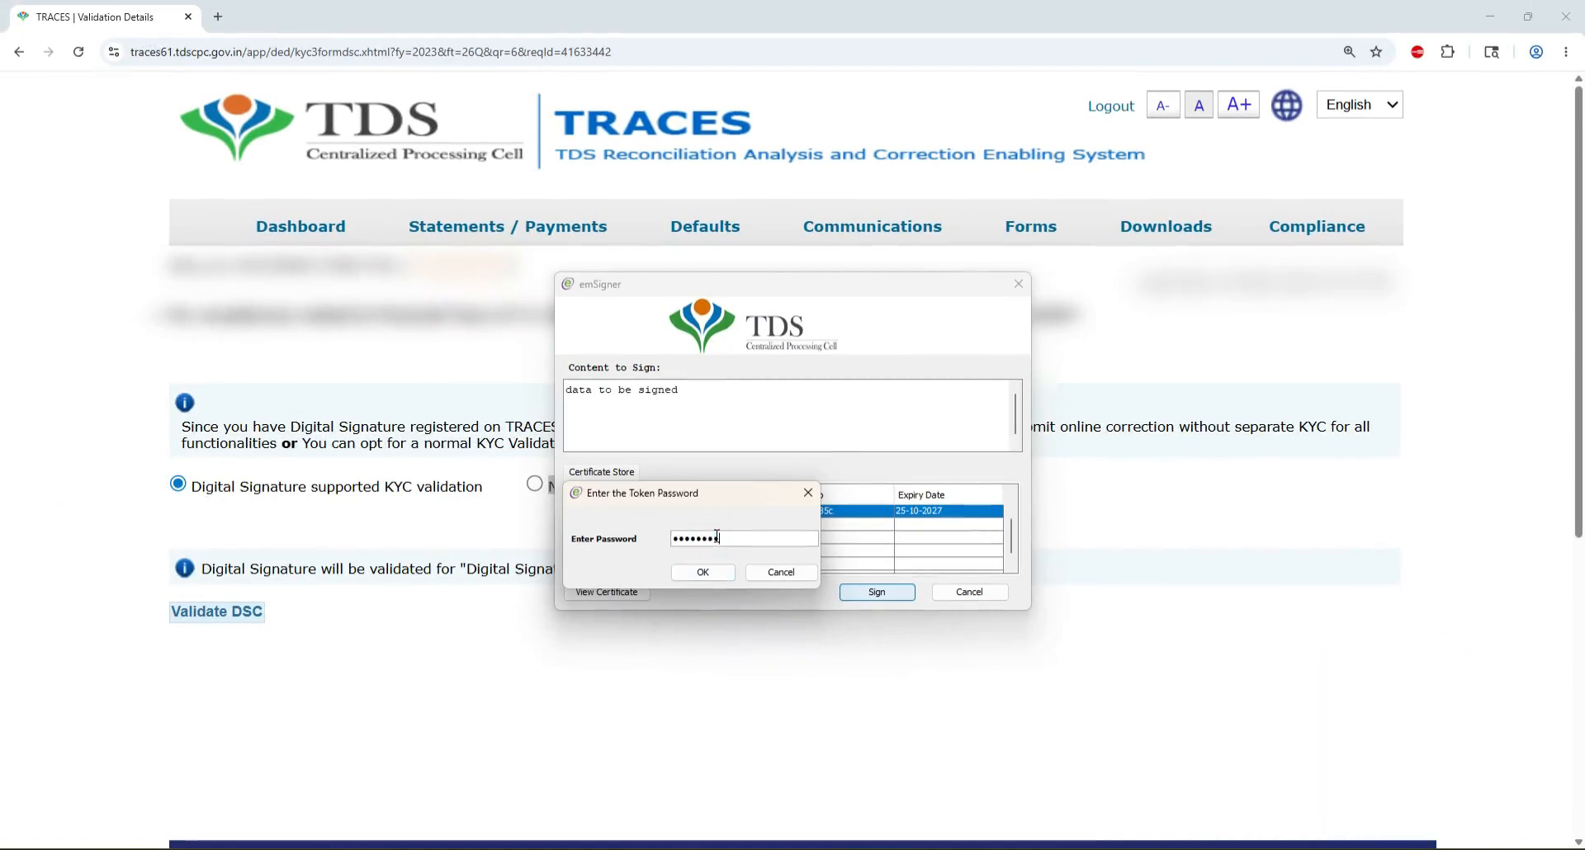
left_click(703, 572)
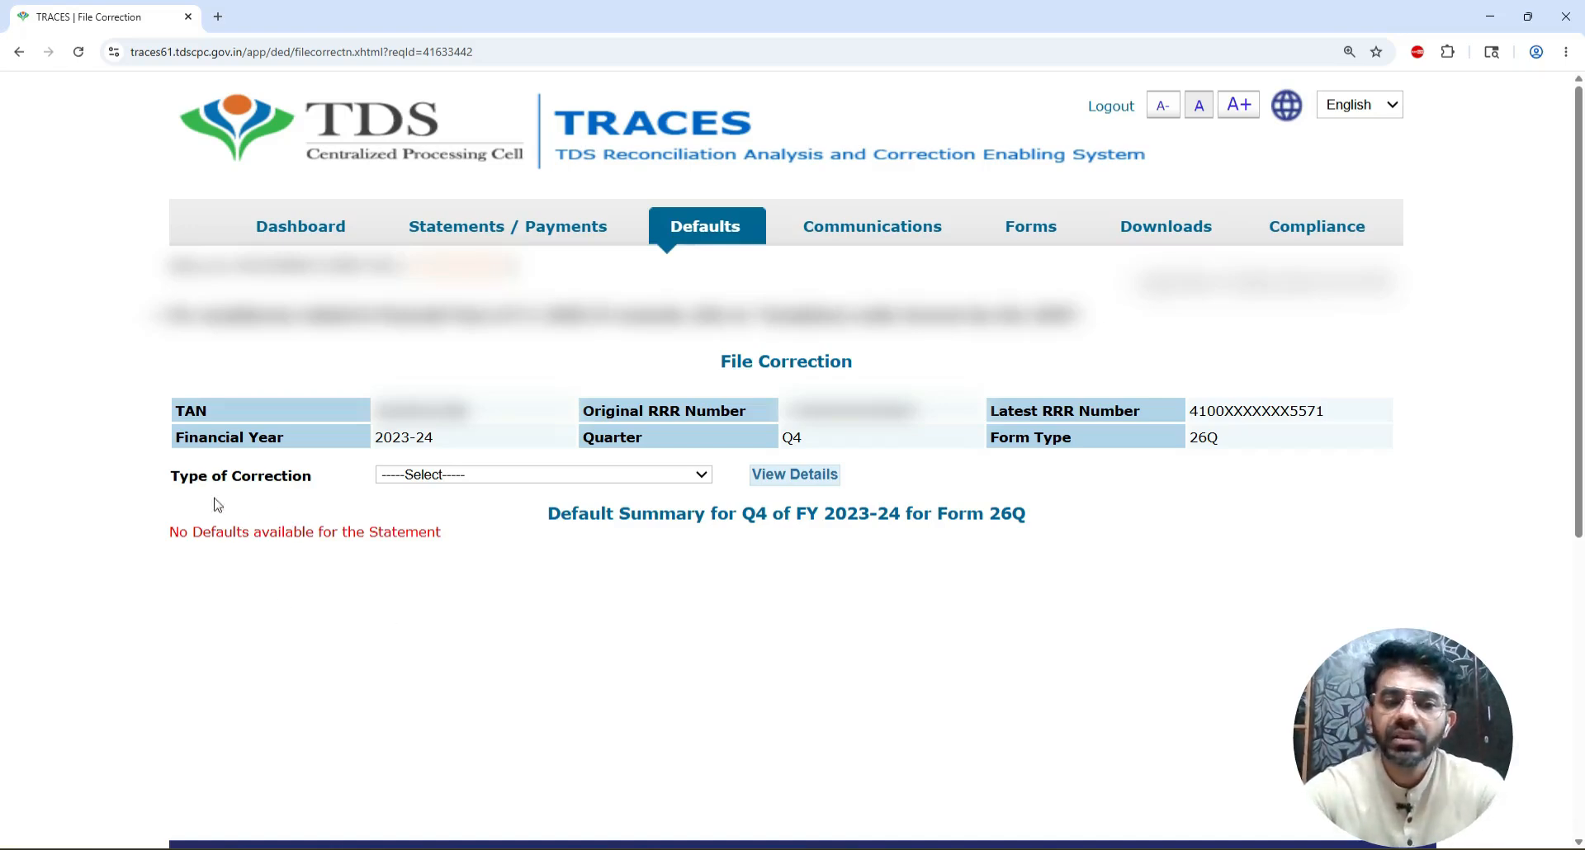
- Show the details for the Add Challan To Statement correction type and check the existing challans' remaining available balances
left_click(430, 475)
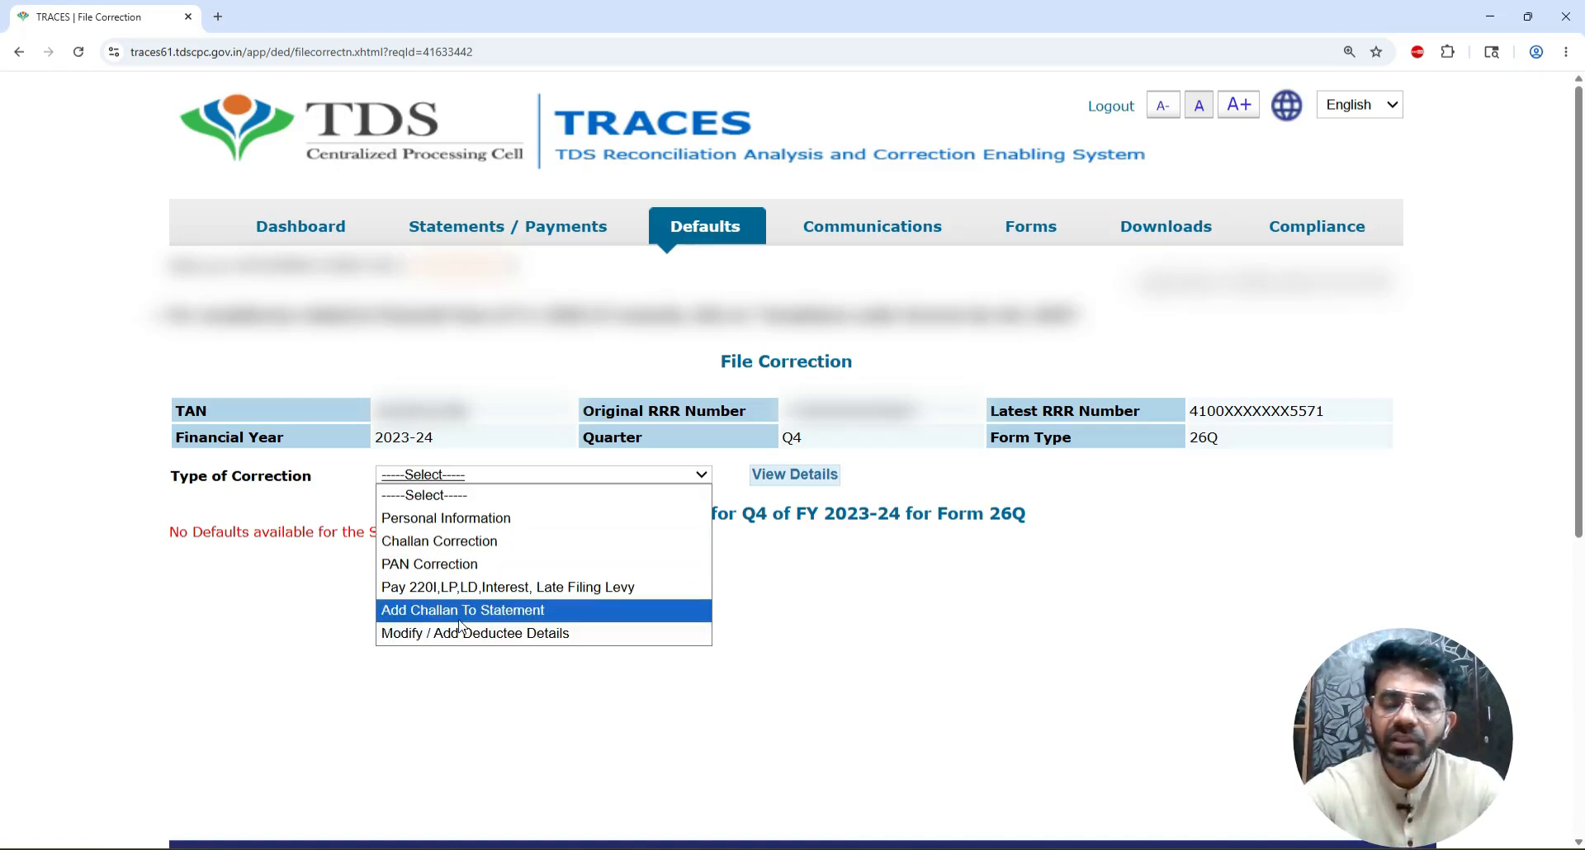
left_click(506, 621)
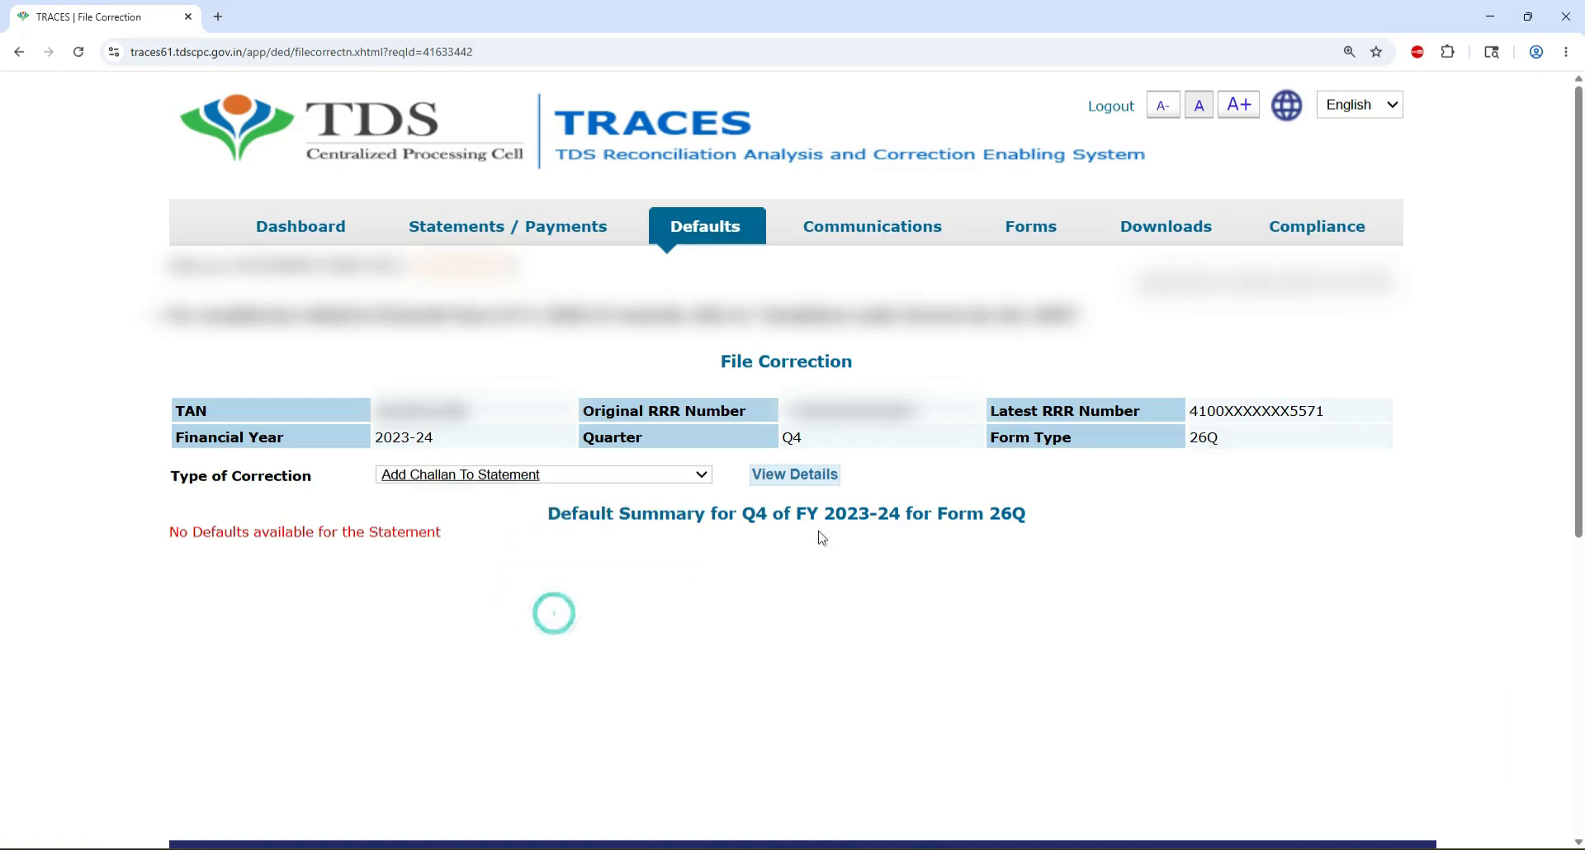
left_click(792, 476)
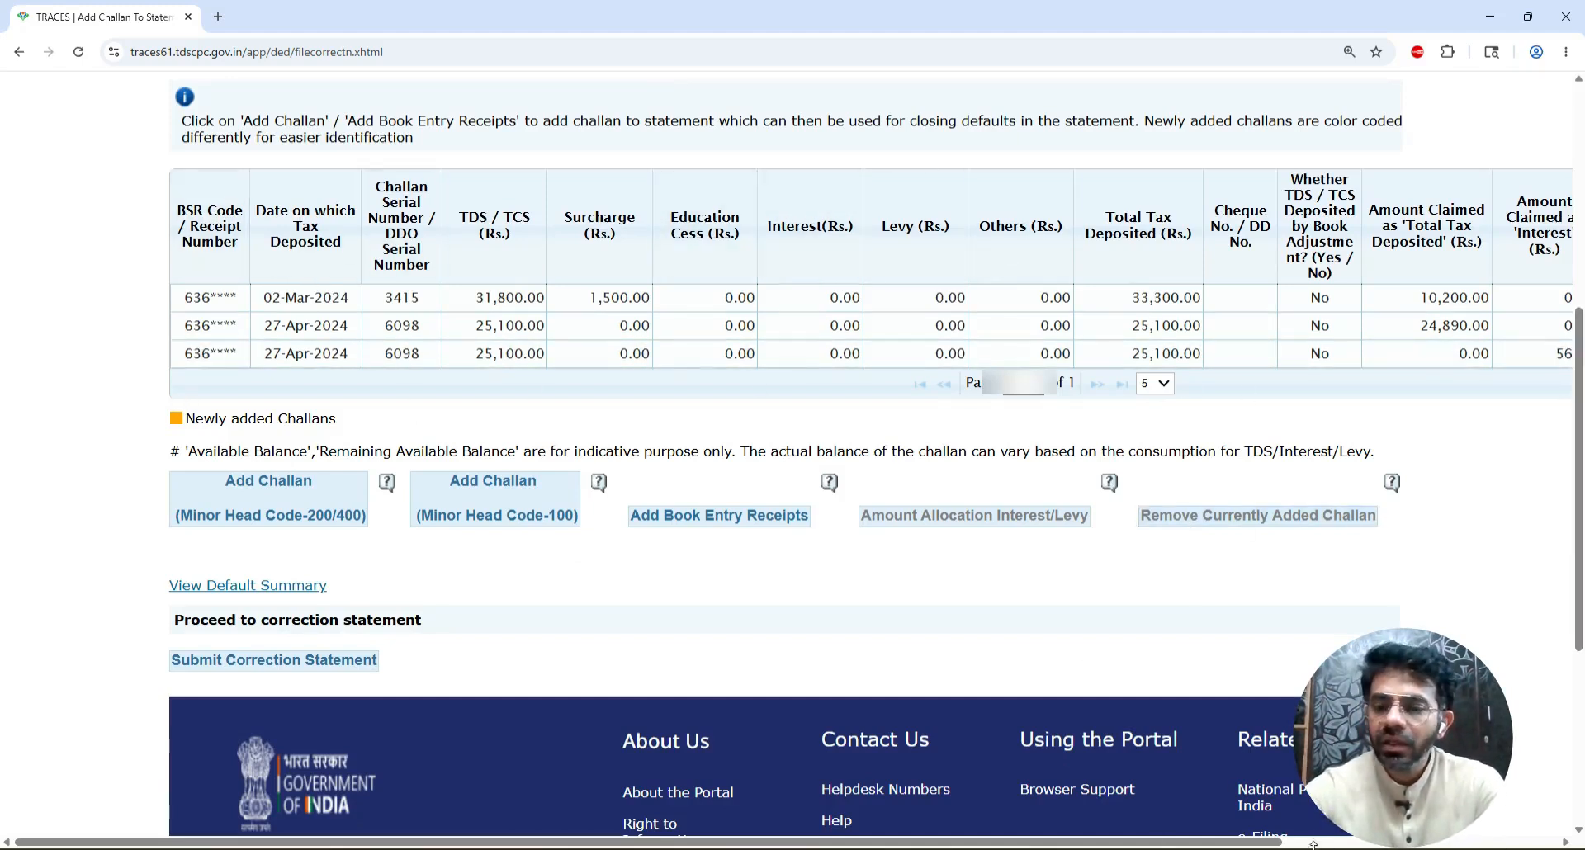
left_click_drag(1272, 842, 1548, 843)
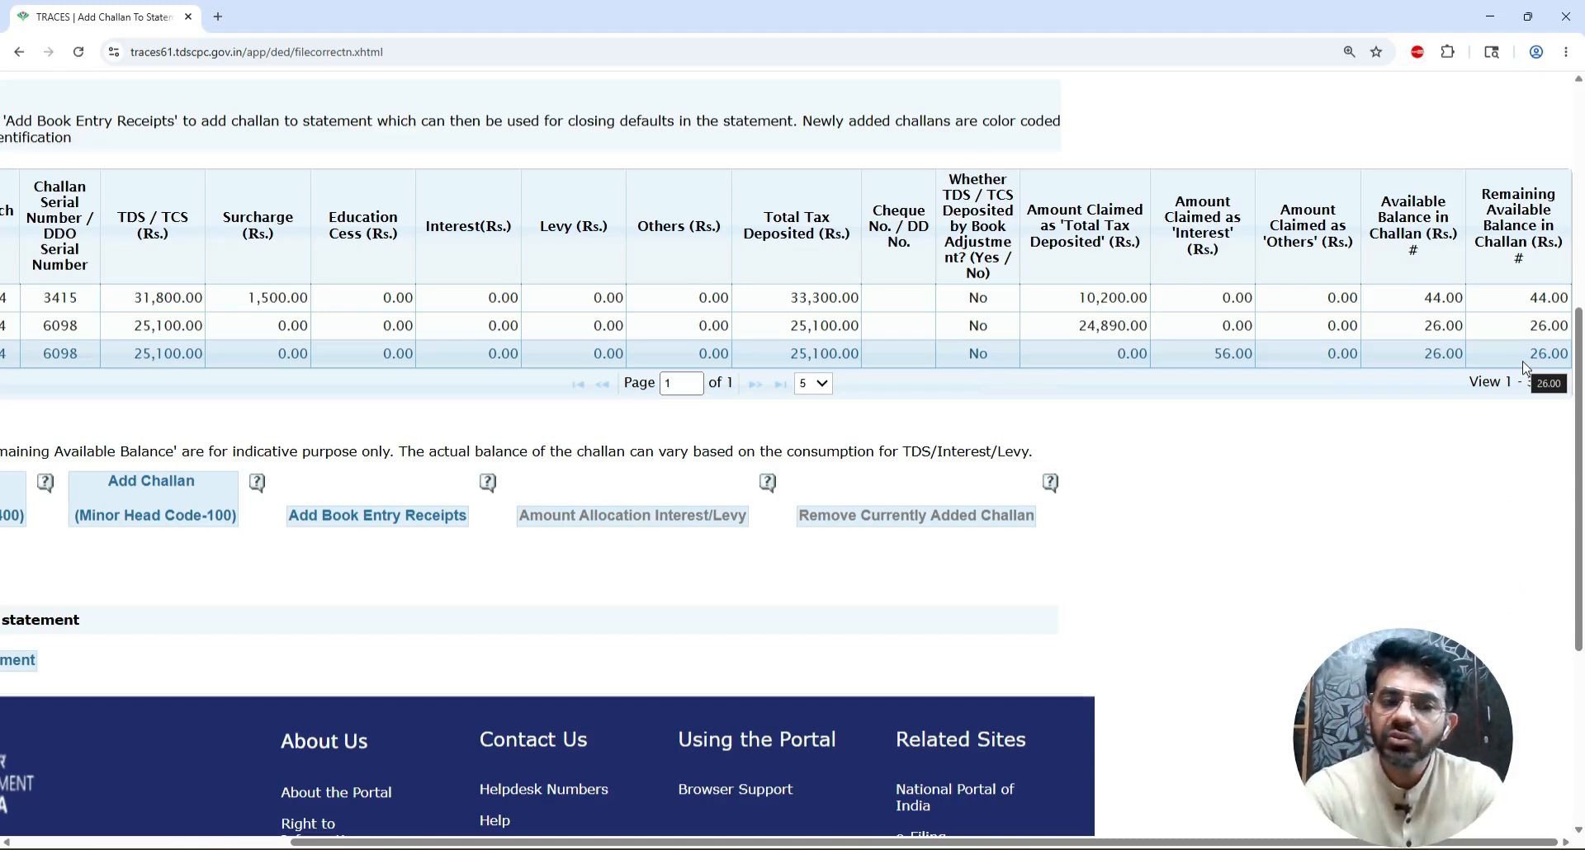
left_click(266, 844)
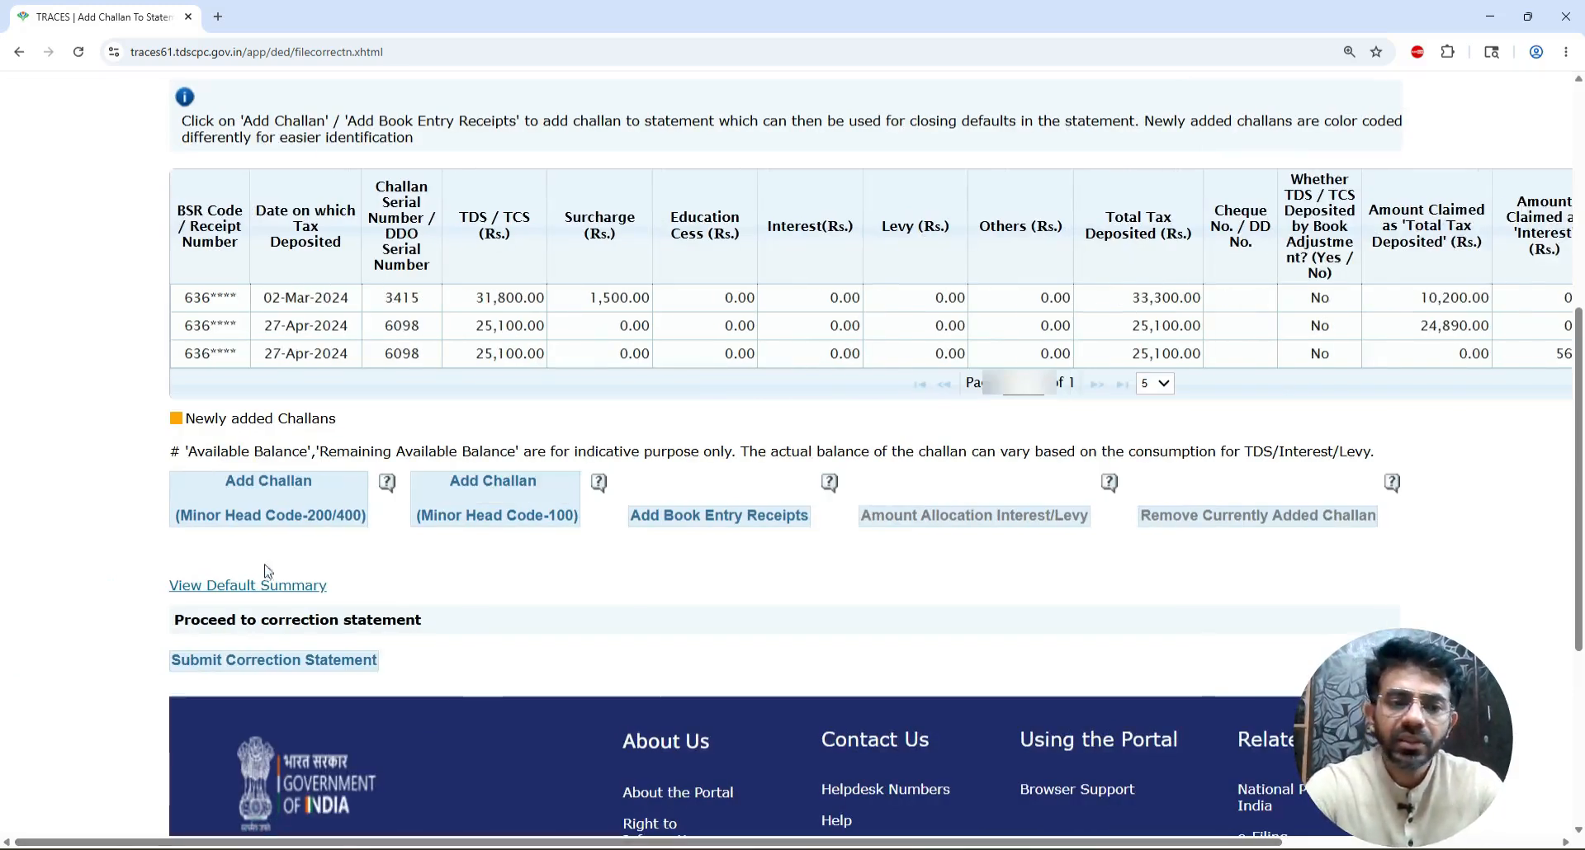
- Start adding a challan with Minor Head Code-200/400 and show the available challans for financial year 2022-23
left_click(261, 510)
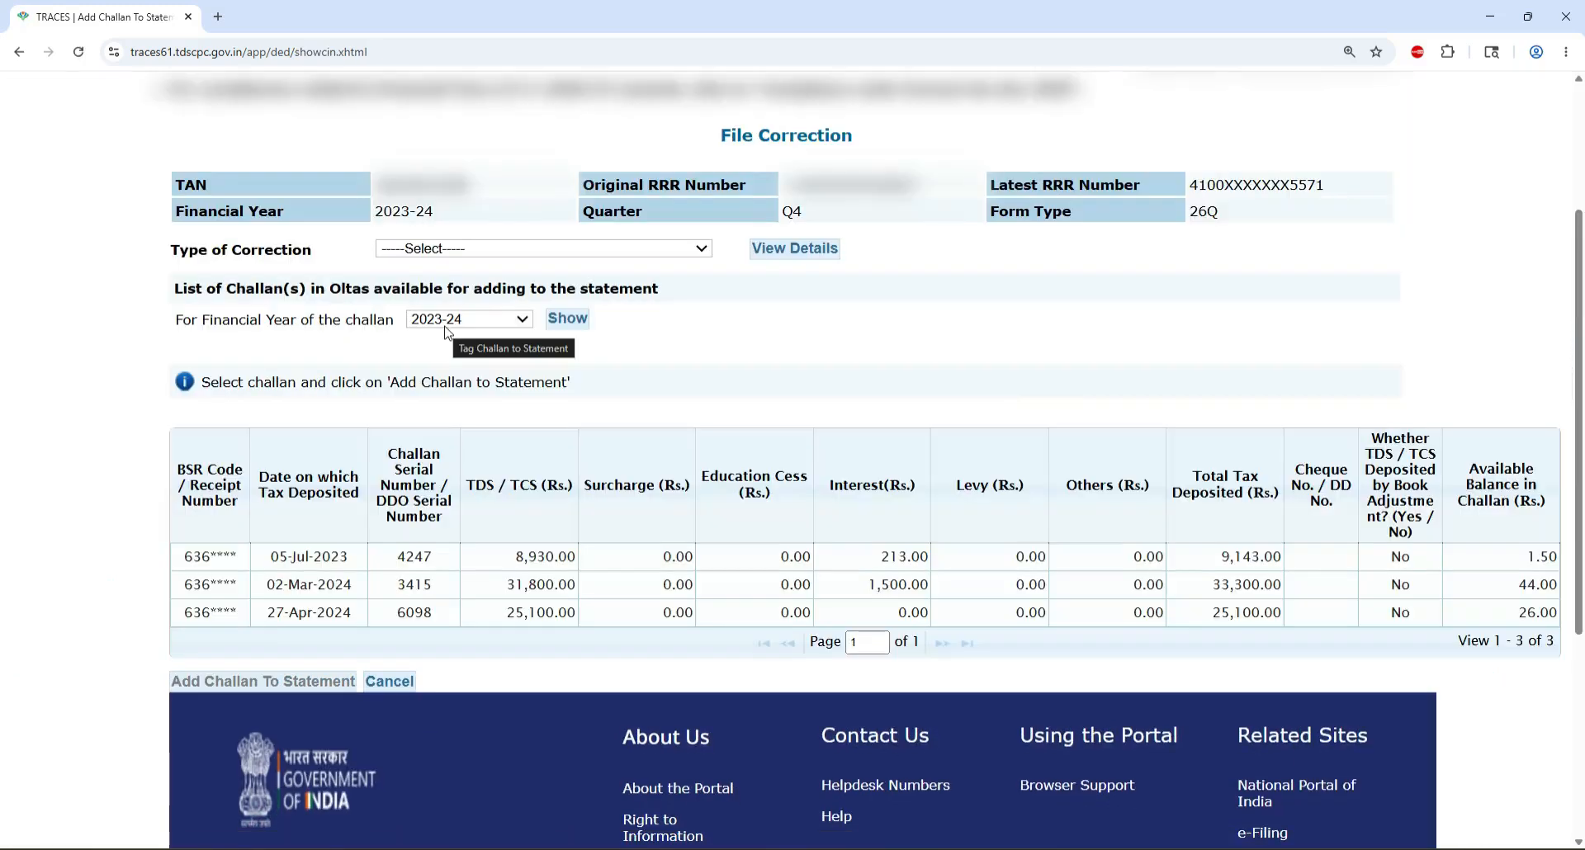
left_click(494, 319)
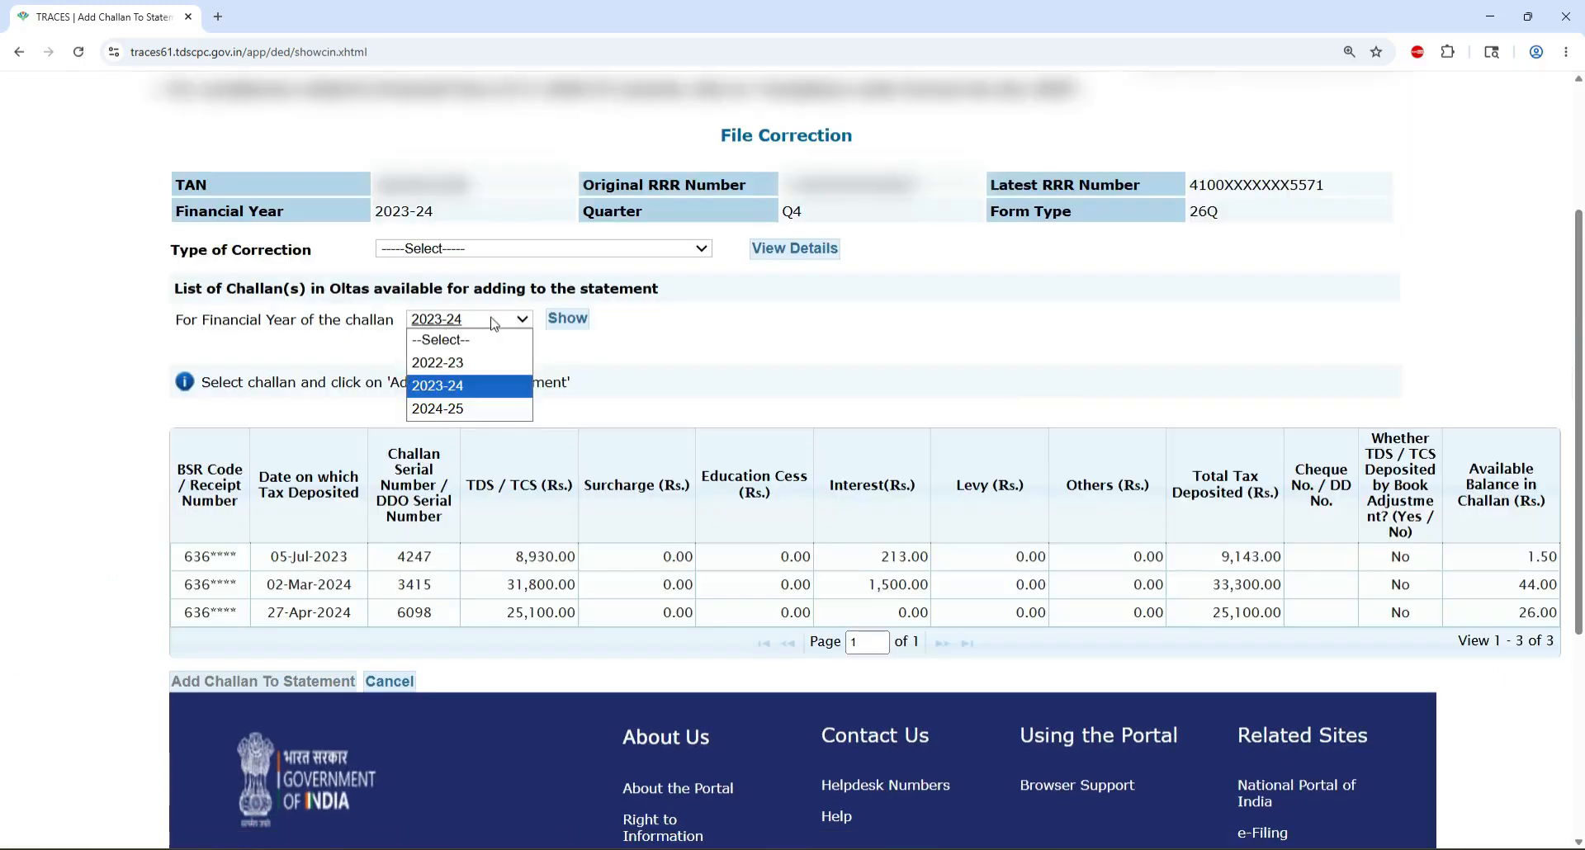
left_click(497, 362)
left_click(566, 320)
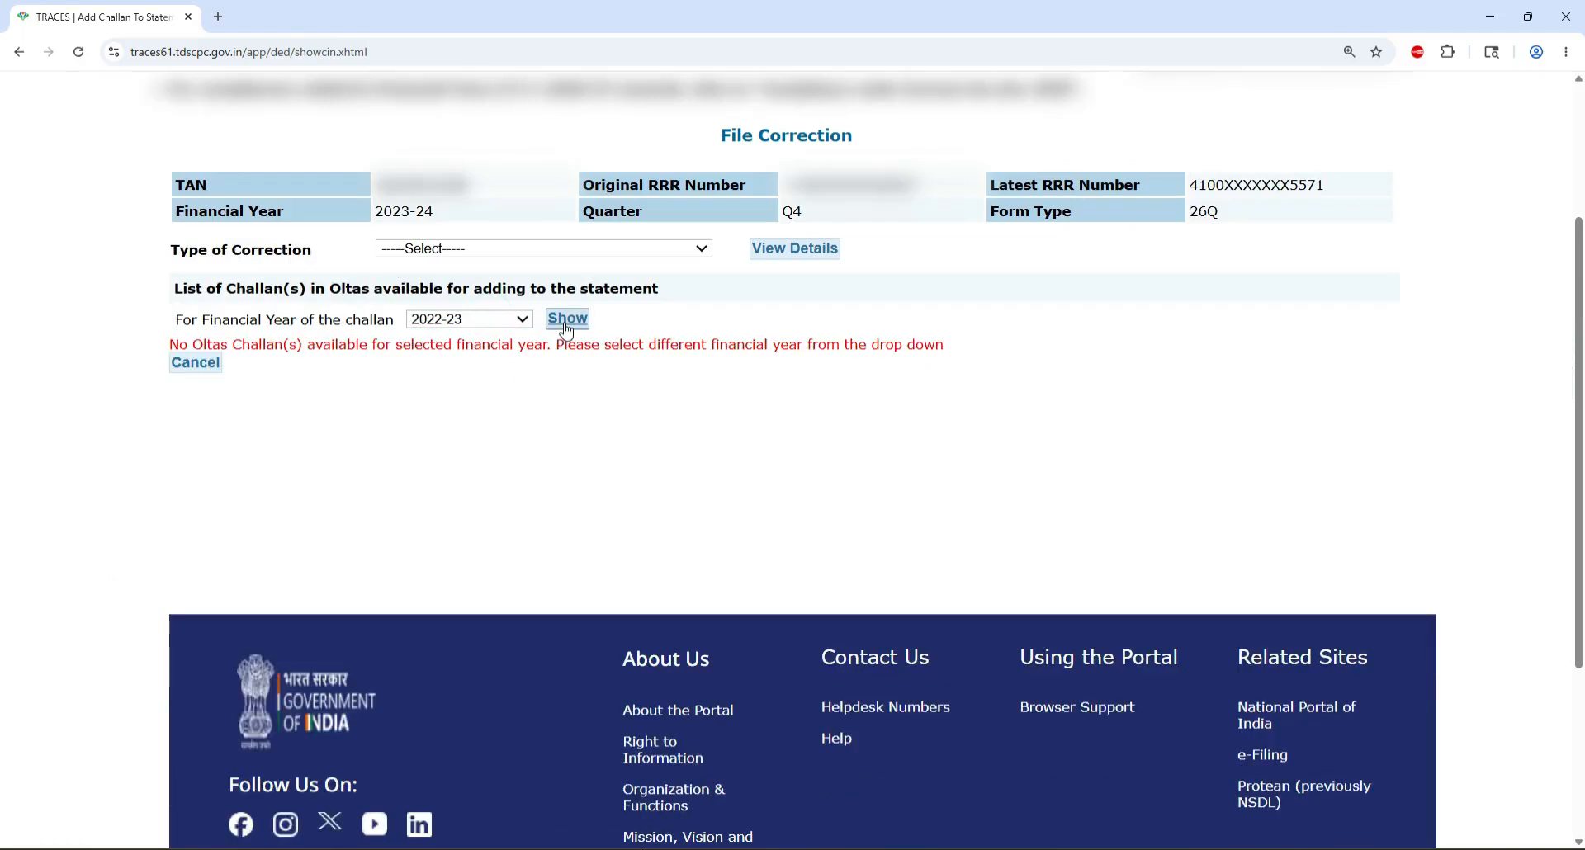
- Show the available challans for financial year 2024-25 and go to the second page of the list
left_click(522, 319)
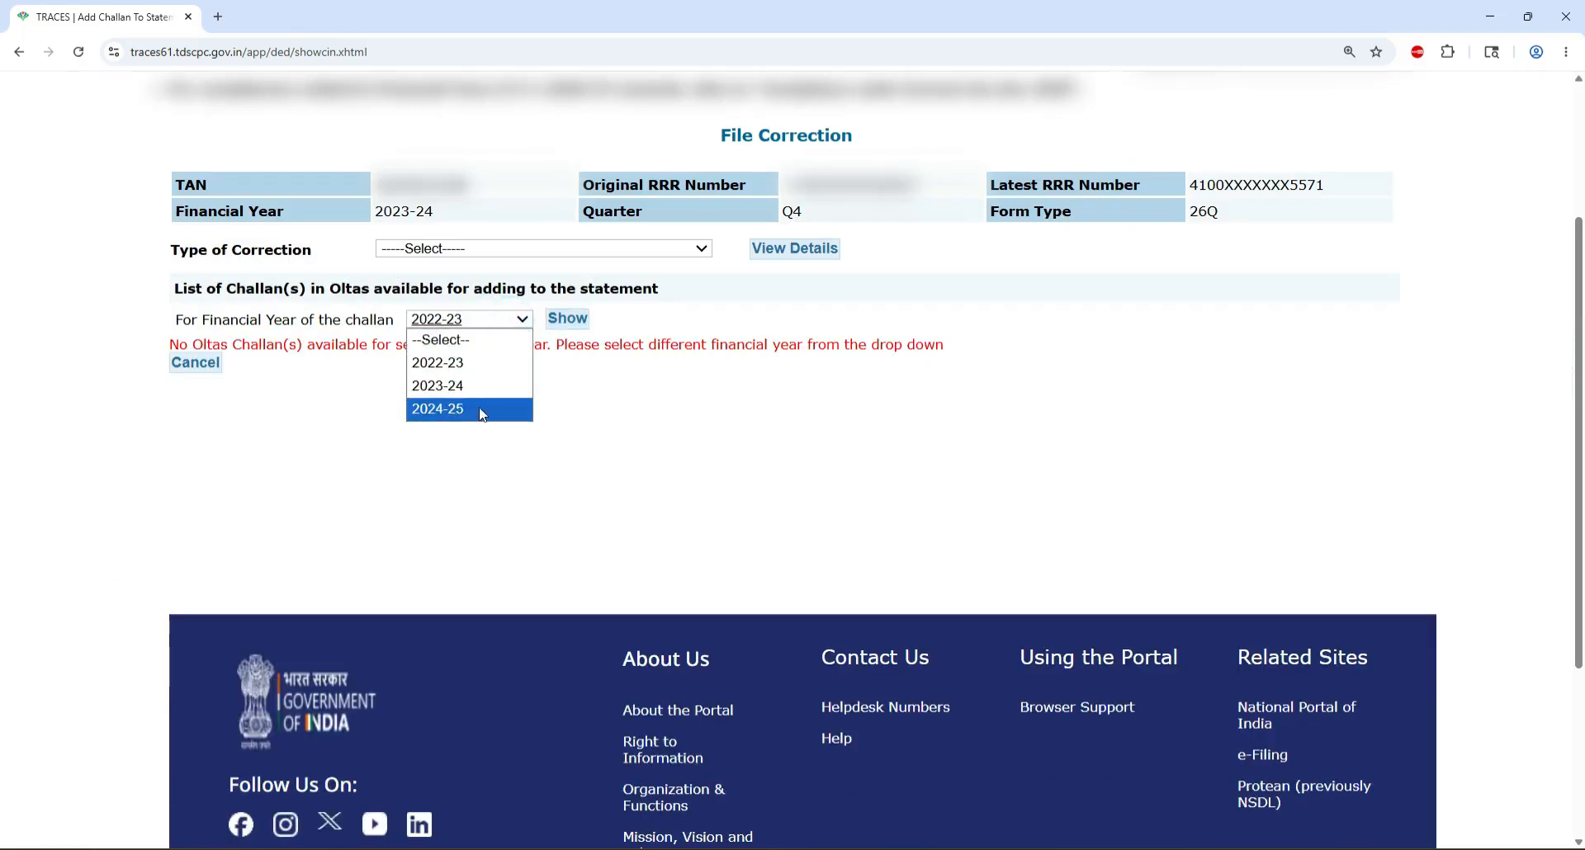
left_click(523, 411)
left_click(582, 325)
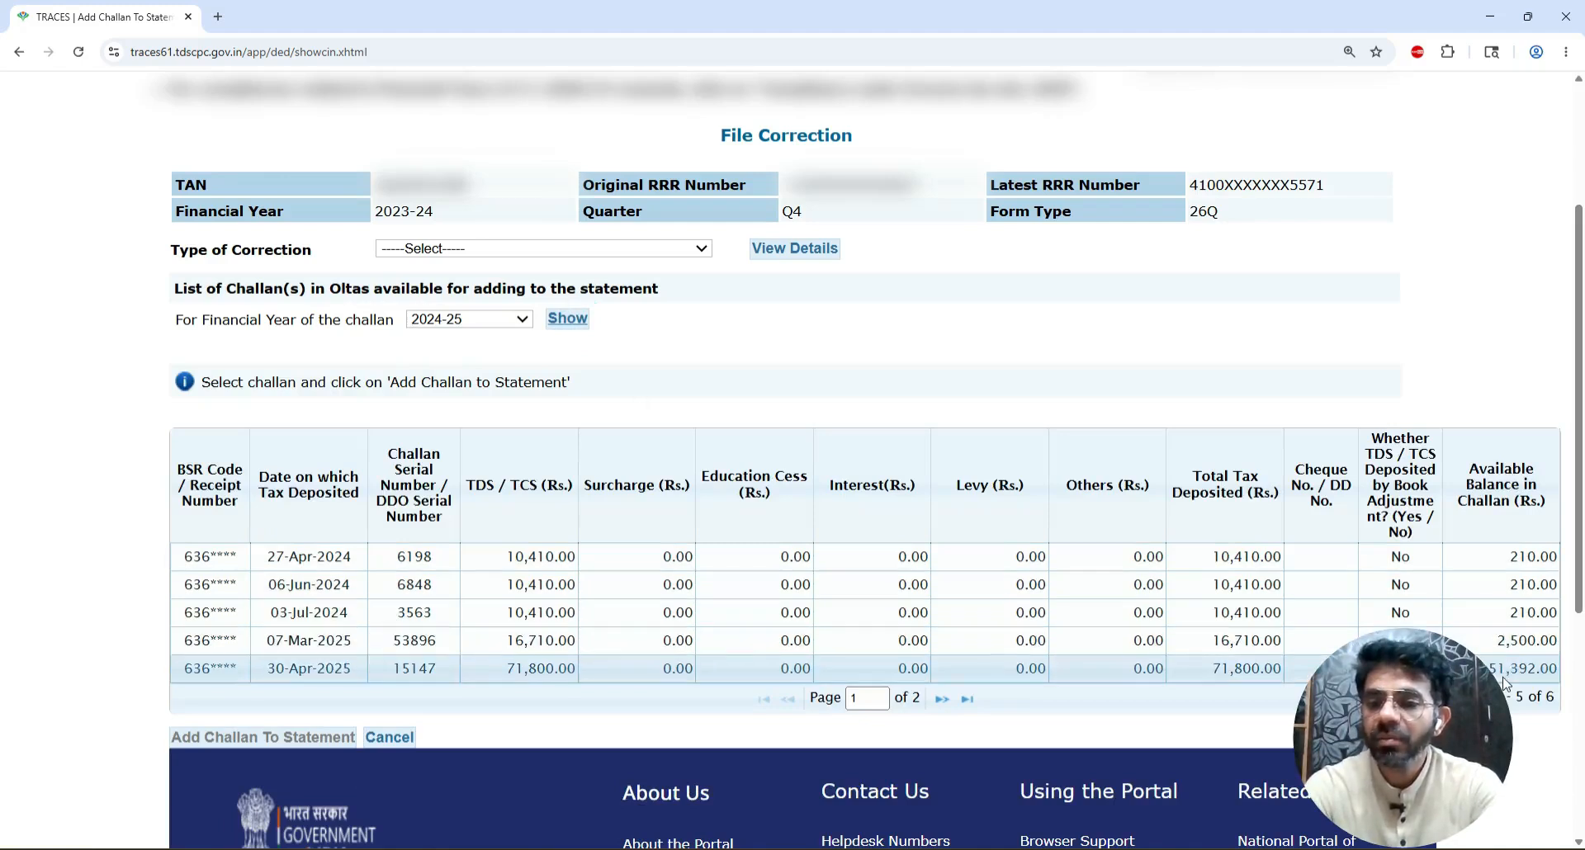
left_click(941, 701)
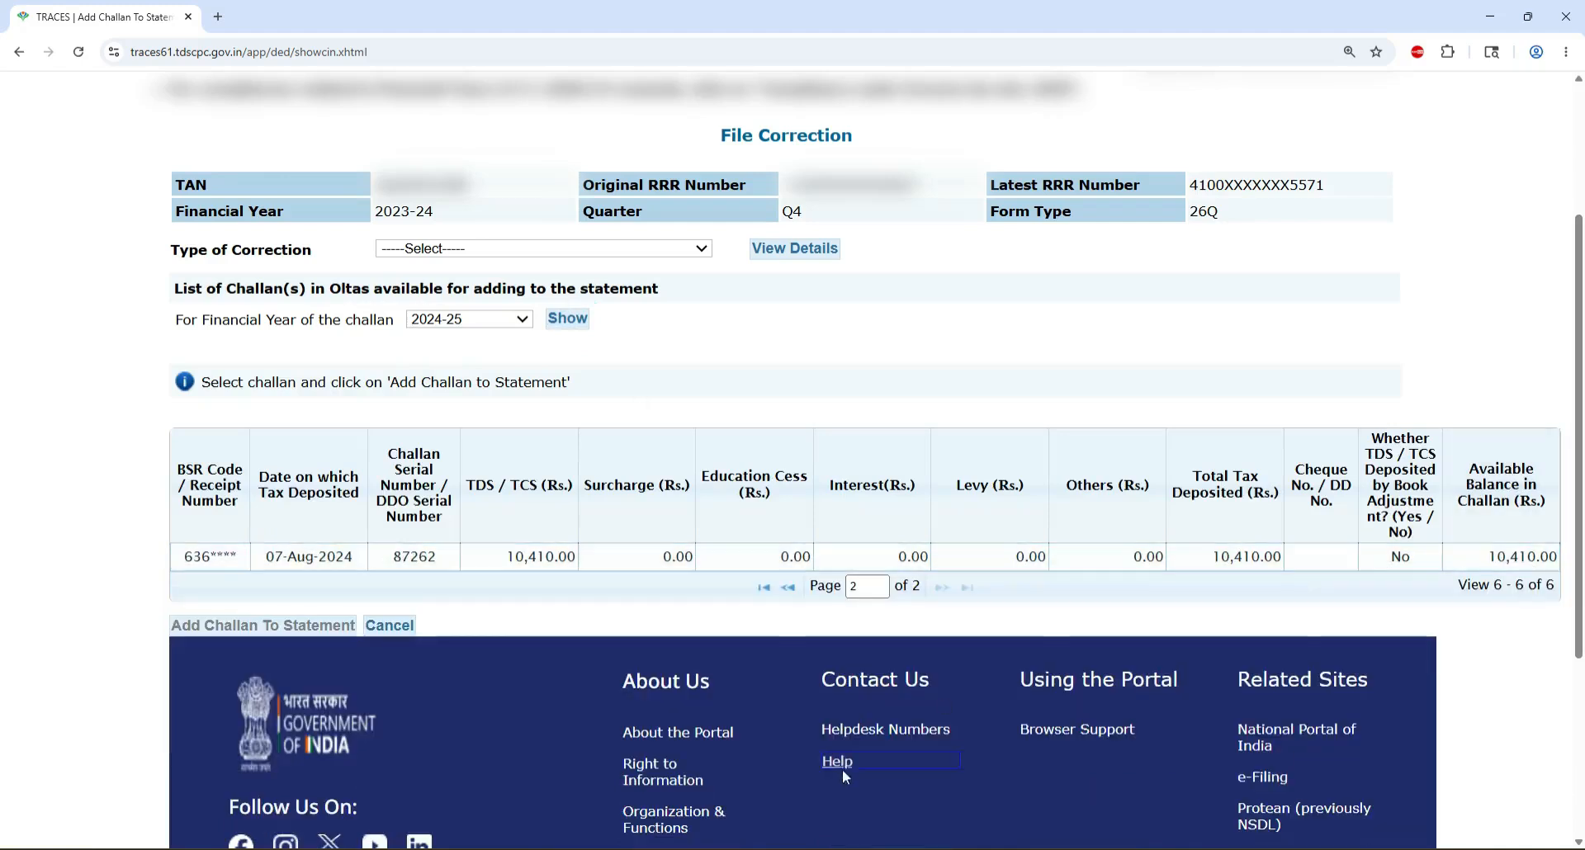